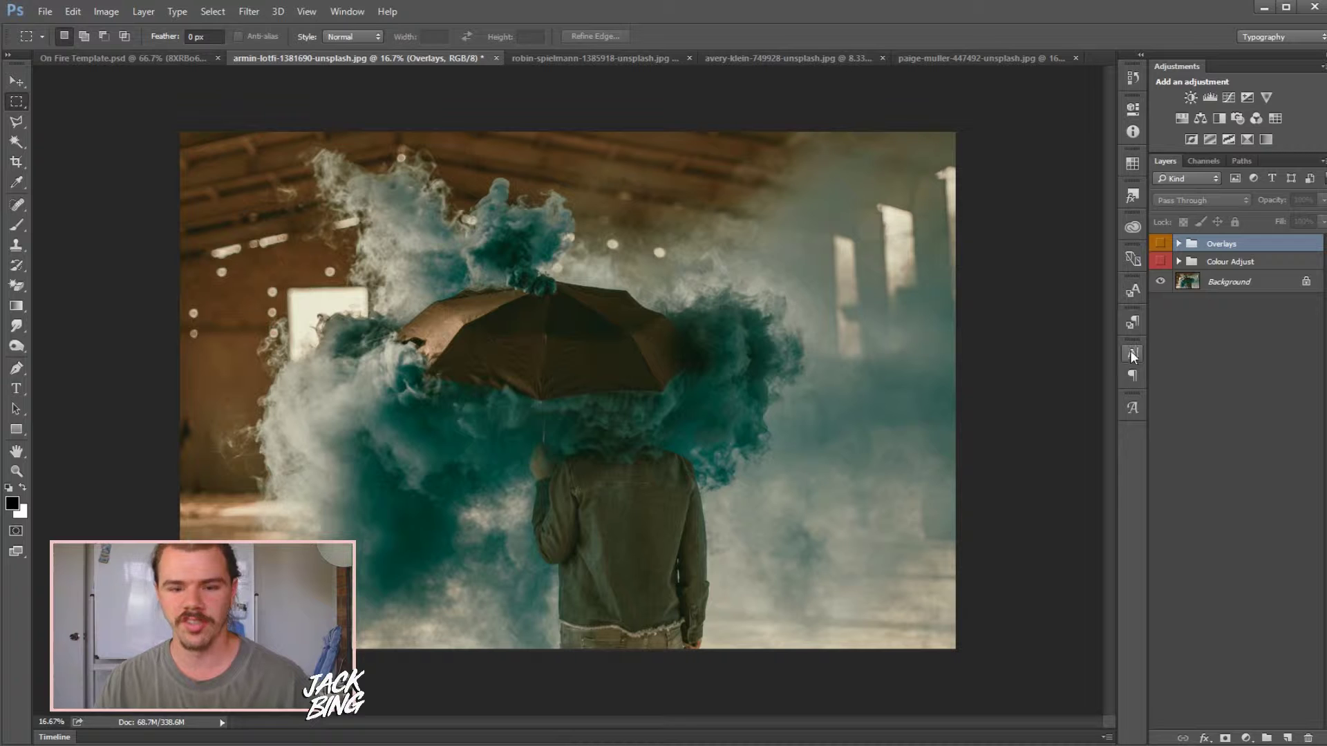
# Show the Colour Adjust and Overlays groups and expand the Overlays group
pyautogui.click(1160, 262)
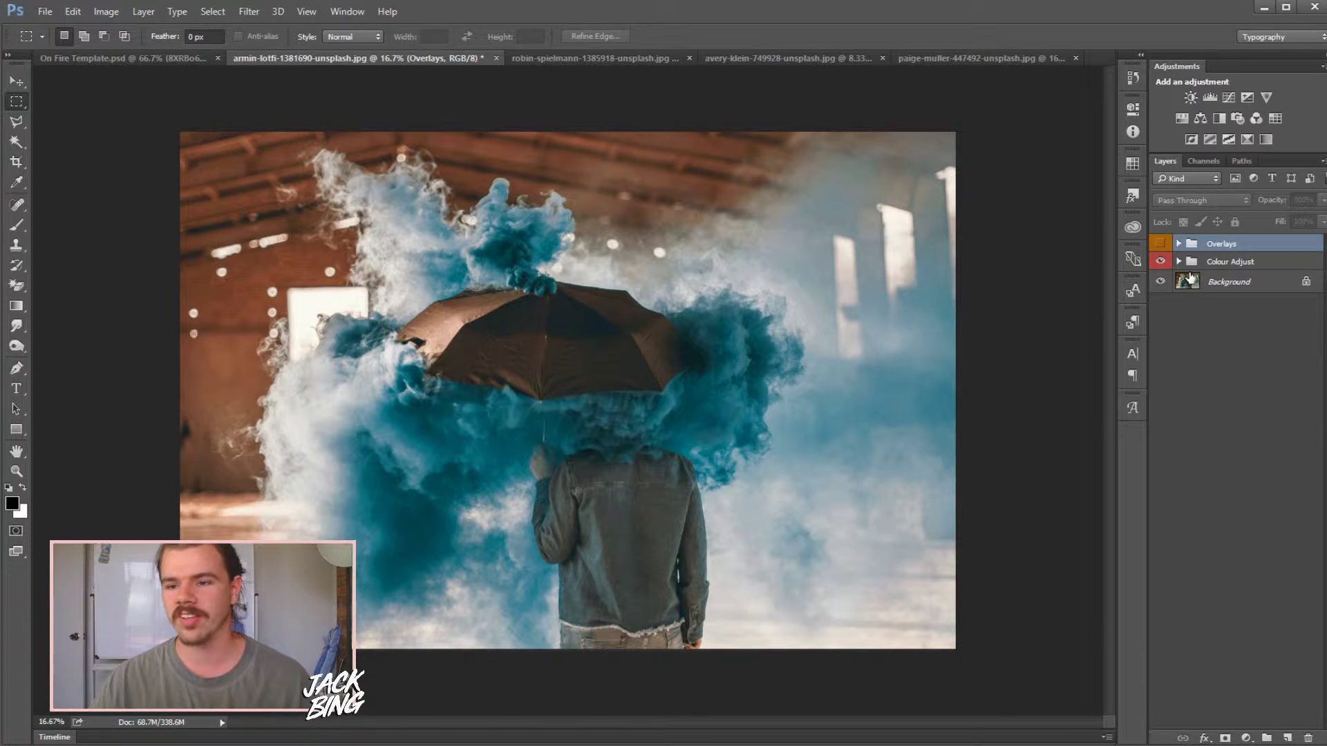
pyautogui.click(1178, 243)
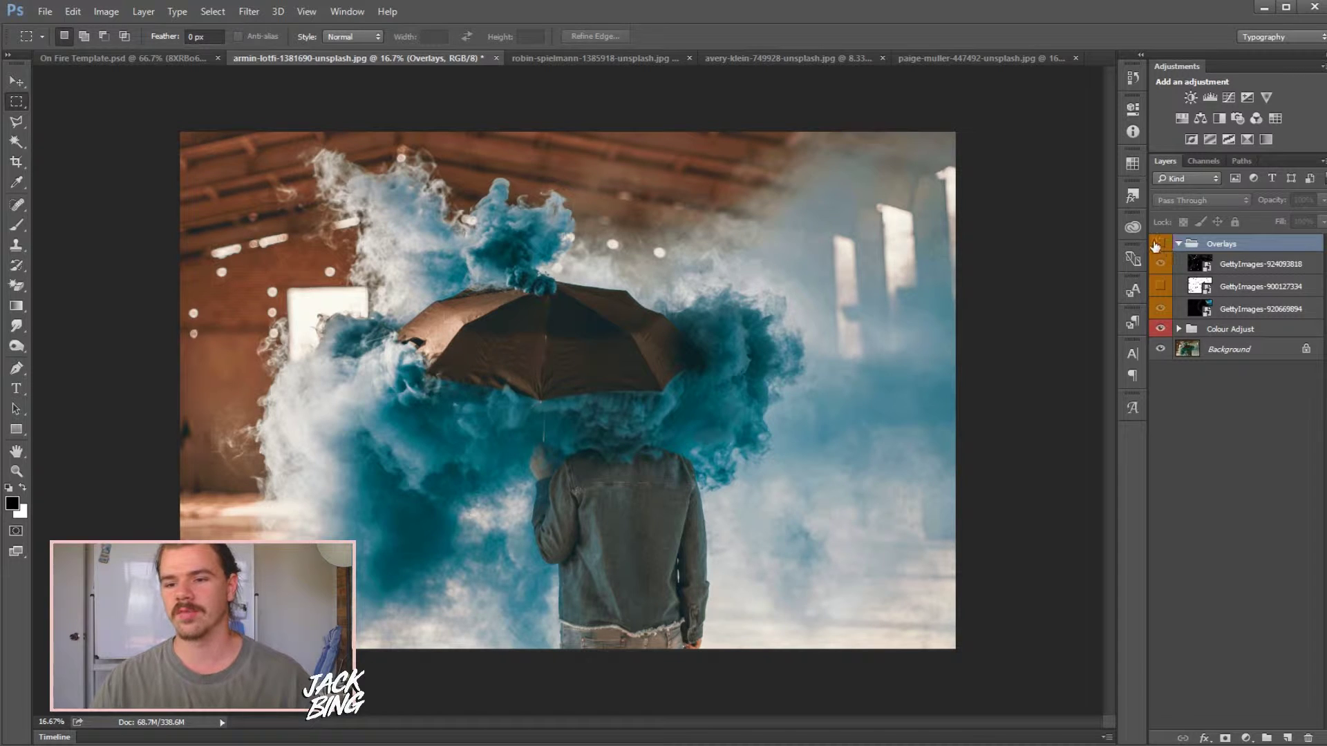
pyautogui.click(1156, 244)
# Set the GettyImages-924093818 overlay to Normal blend mode at 100% opacity
pyautogui.click(1199, 265)
pyautogui.click(1193, 202)
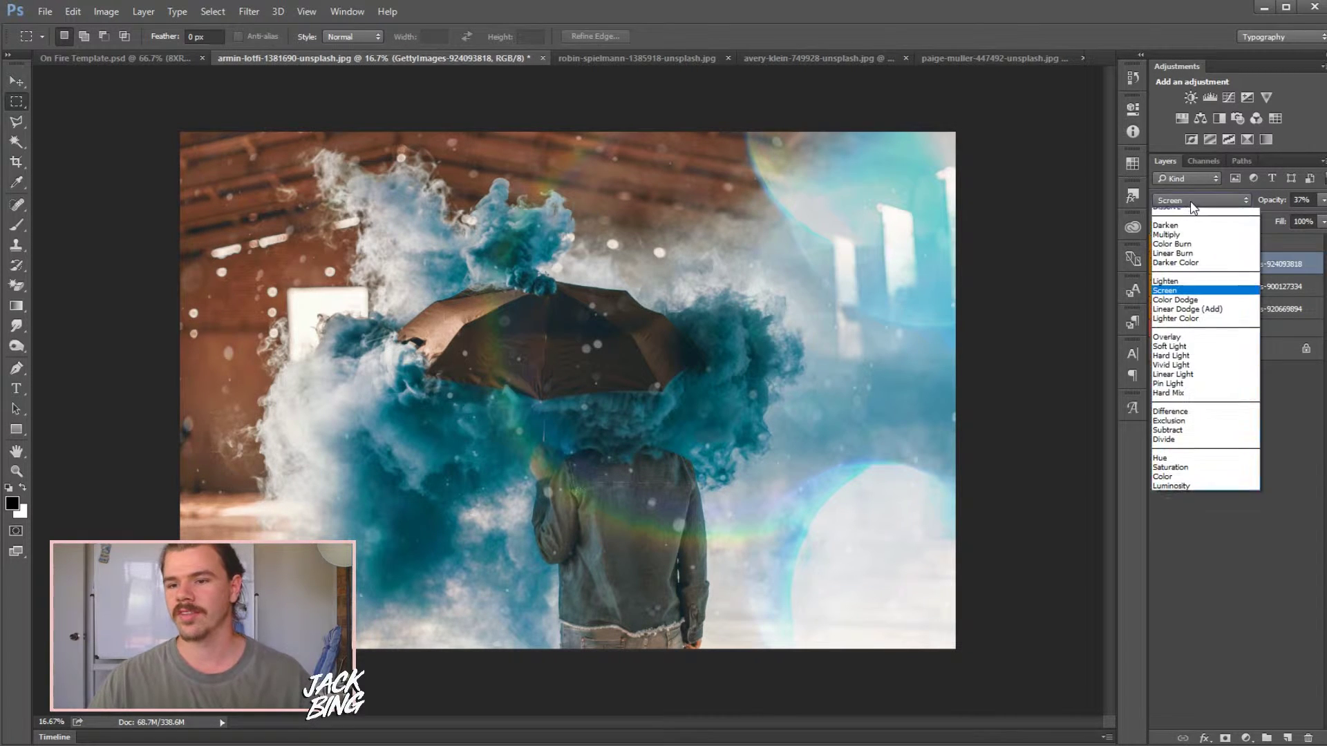
pyautogui.click(1191, 212)
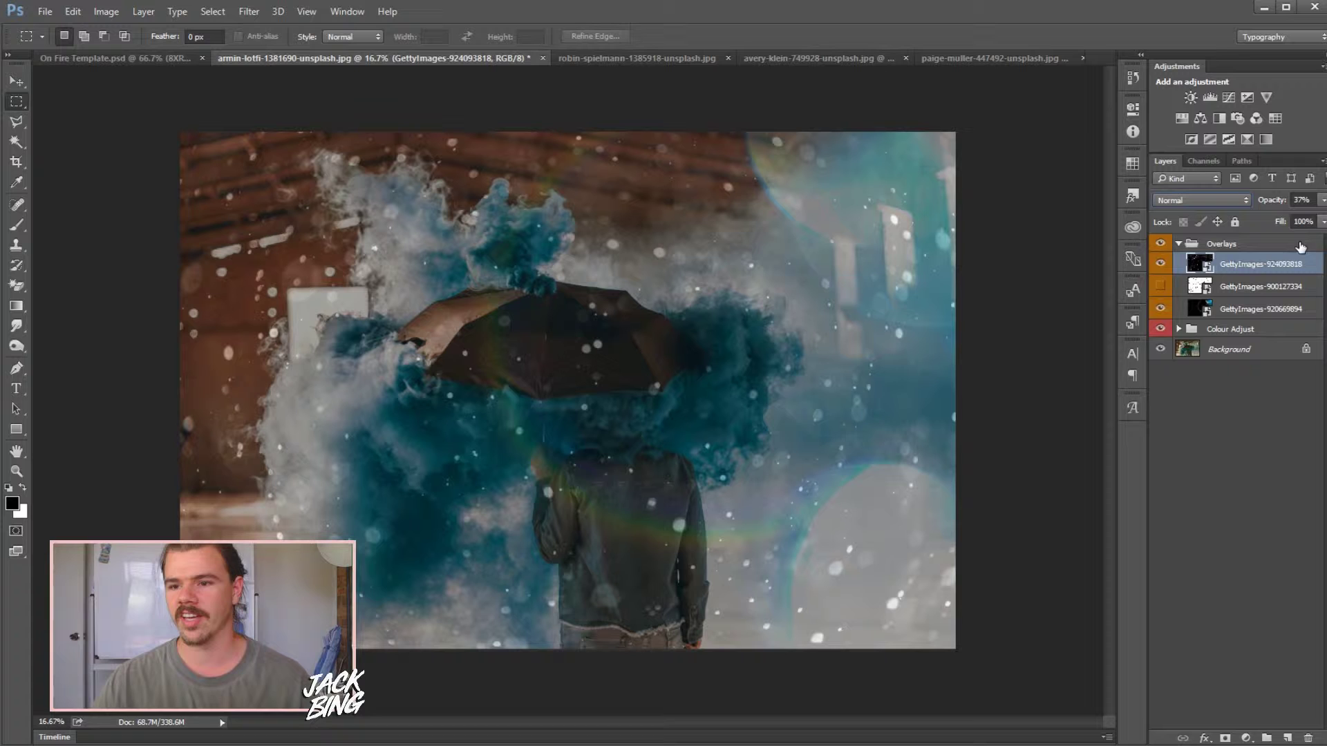
pyautogui.click(1322, 200)
pyautogui.moveTo(1285, 217); pyautogui.dragTo(1321, 217)
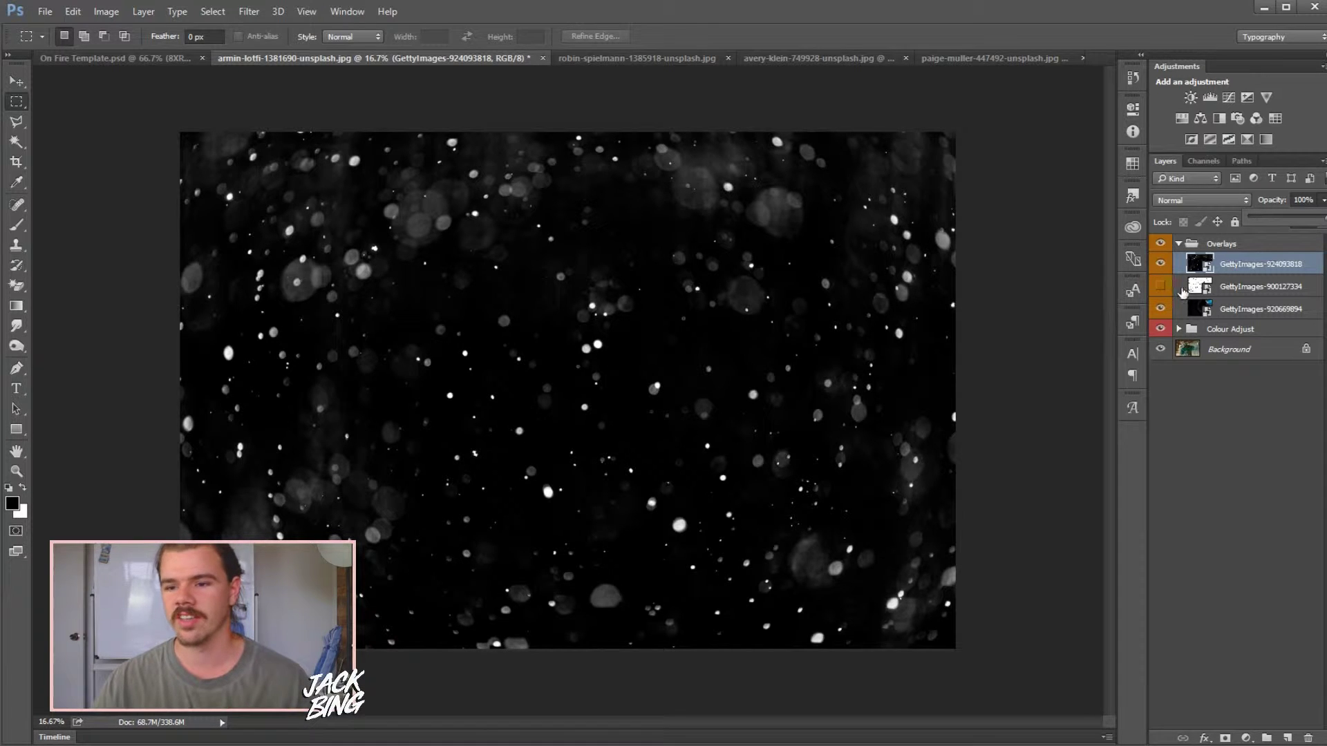
# Hide the GettyImages-924093818 layer, preview the GettyImages-900127334 texture and hide it again, with GettyImages-920669894 selected
pyautogui.click(1160, 264)
pyautogui.click(1161, 287)
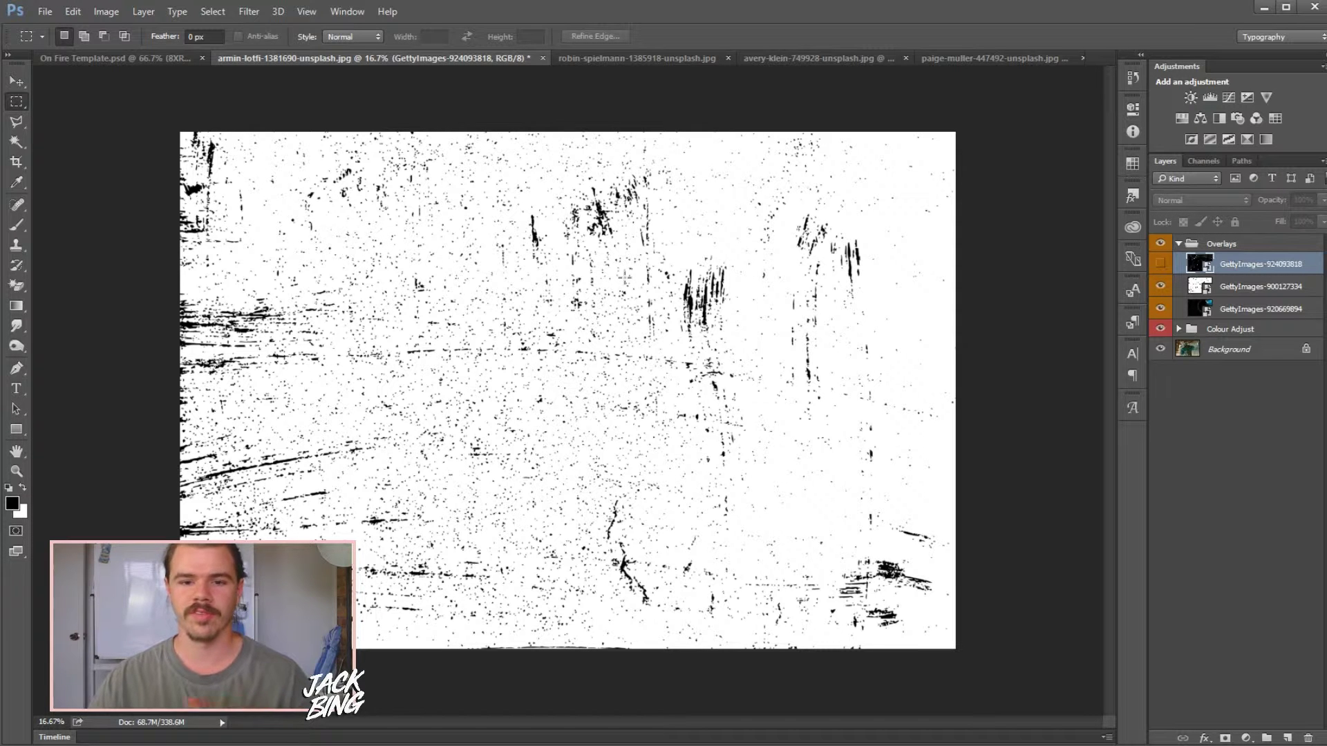
pyautogui.click(1217, 306)
pyautogui.click(1160, 286)
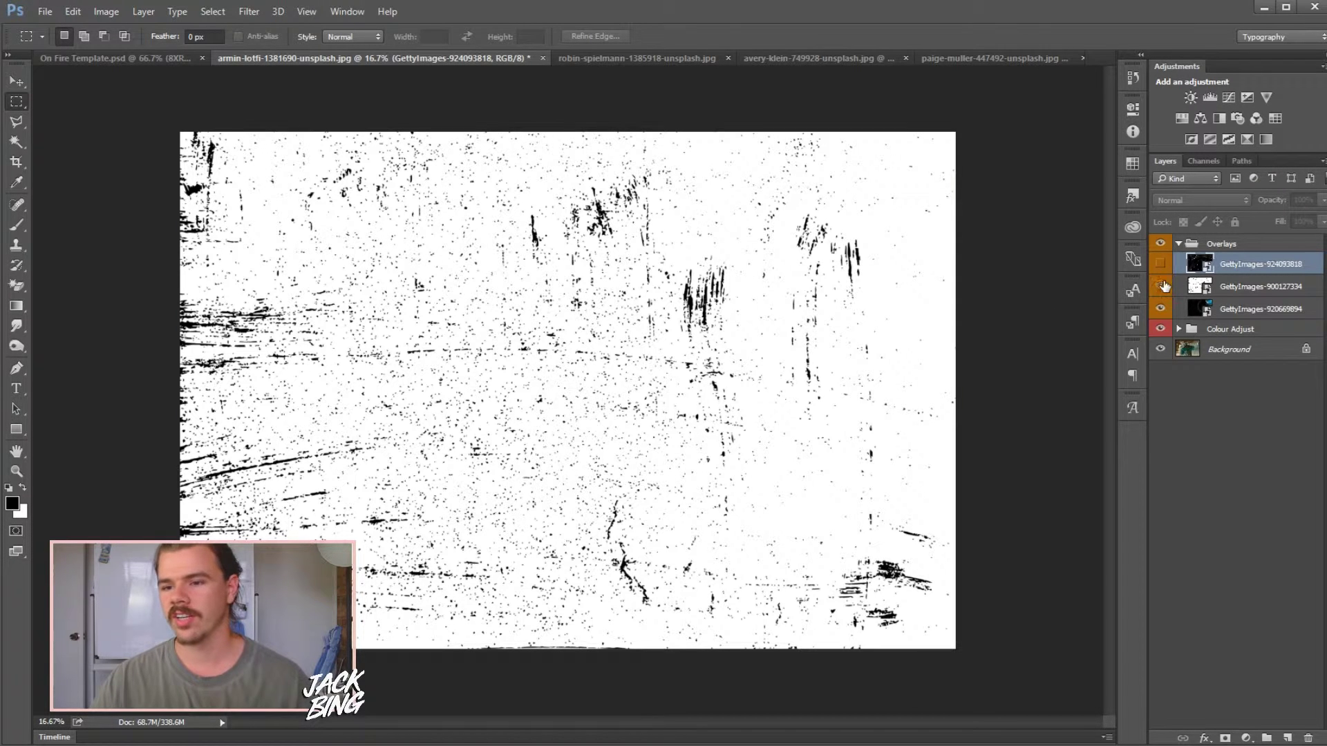
# Set the GettyImages-920669894 lens flare overlay to Normal blend mode at 100% opacity
pyautogui.click(1199, 199)
pyautogui.click(1174, 219)
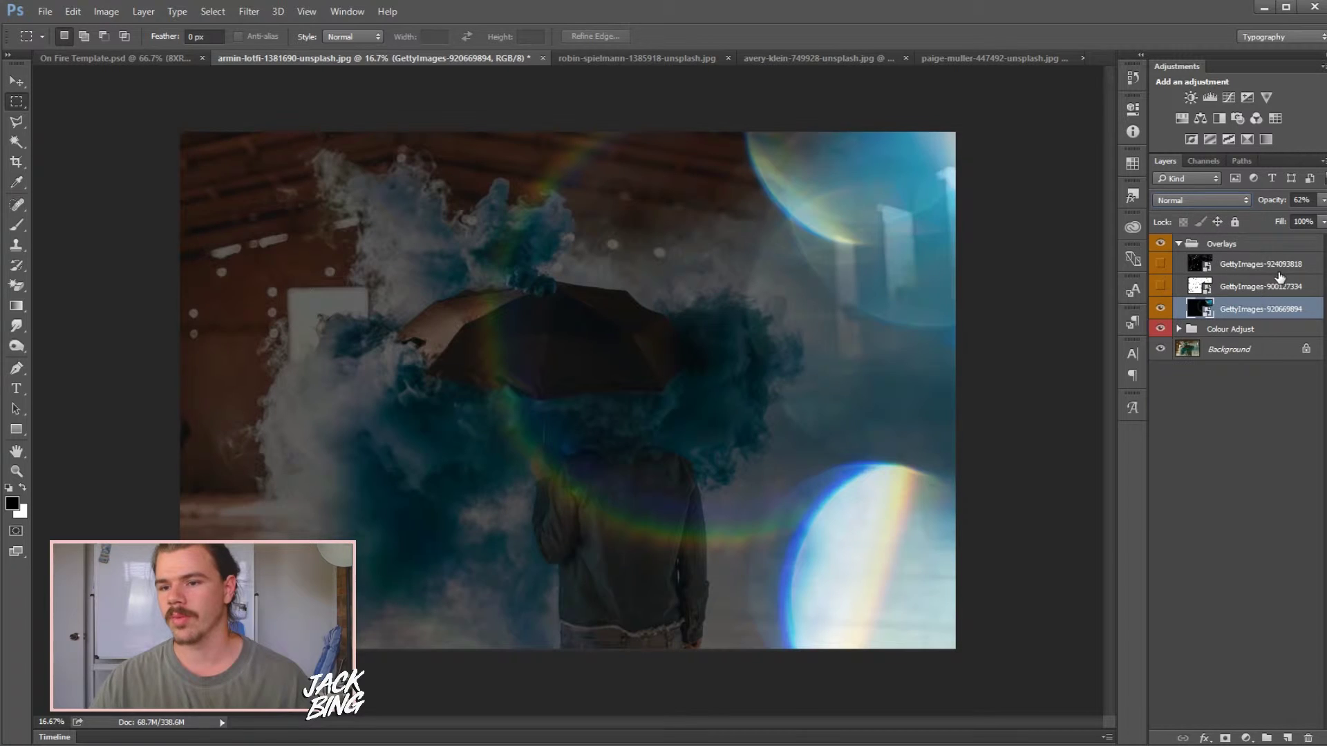
pyautogui.click(1323, 201)
pyautogui.moveTo(1299, 218); pyautogui.dragTo(1323, 219)
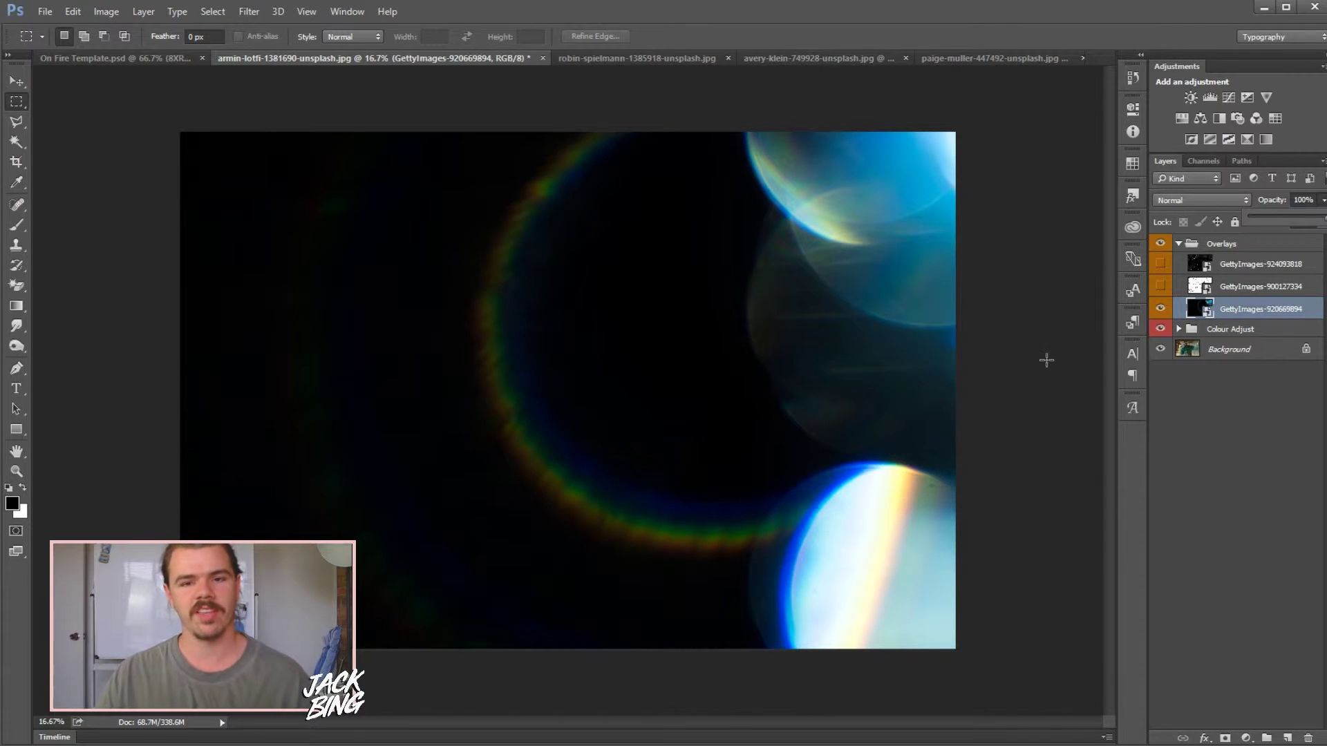
# Compare the photo with and without the Overlays group by toggling the group's visibility
pyautogui.click(1321, 213)
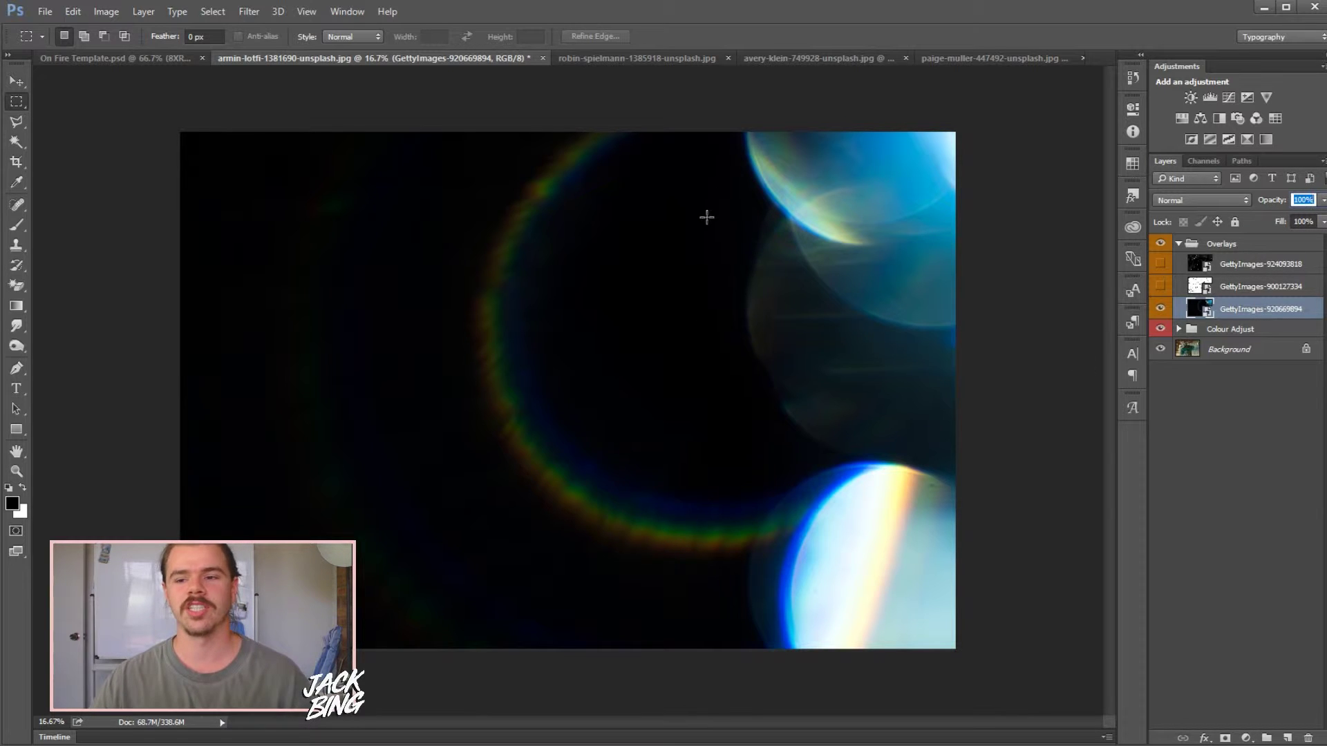
pyautogui.click(1161, 244)
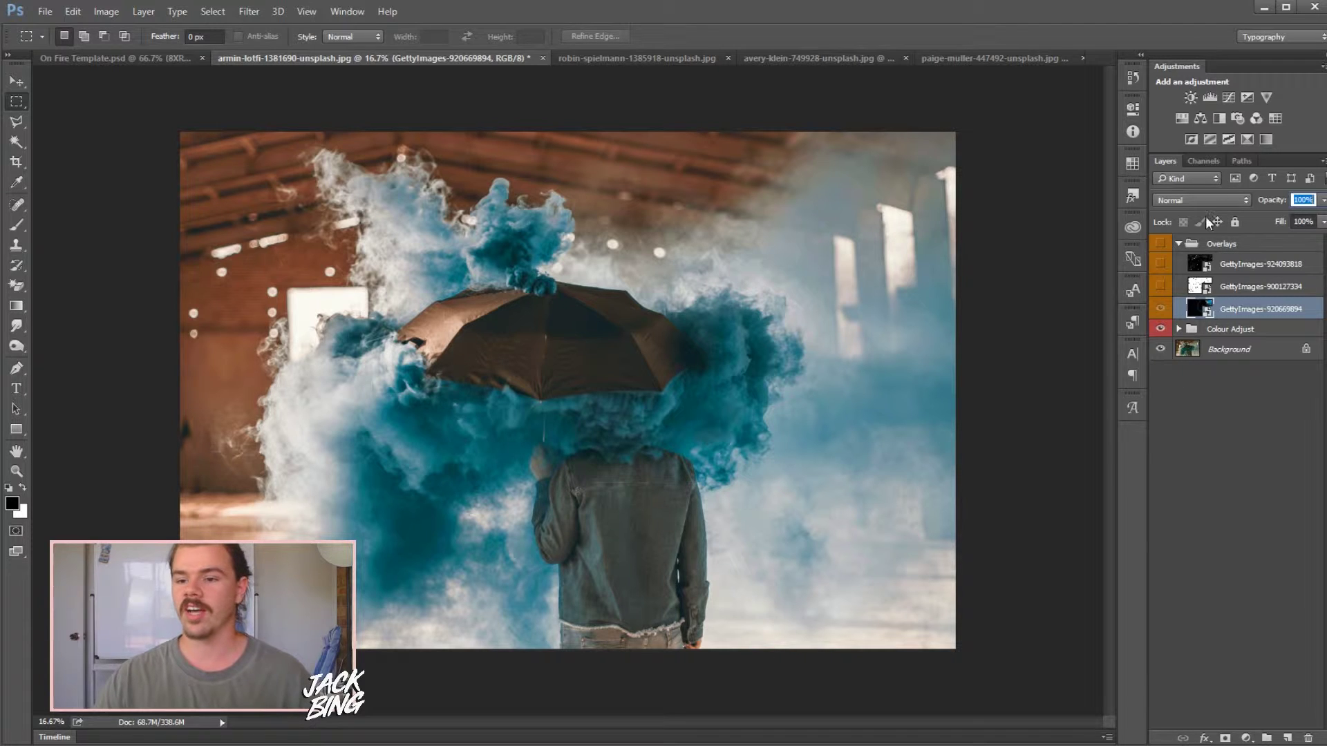
pyautogui.click(1160, 243)
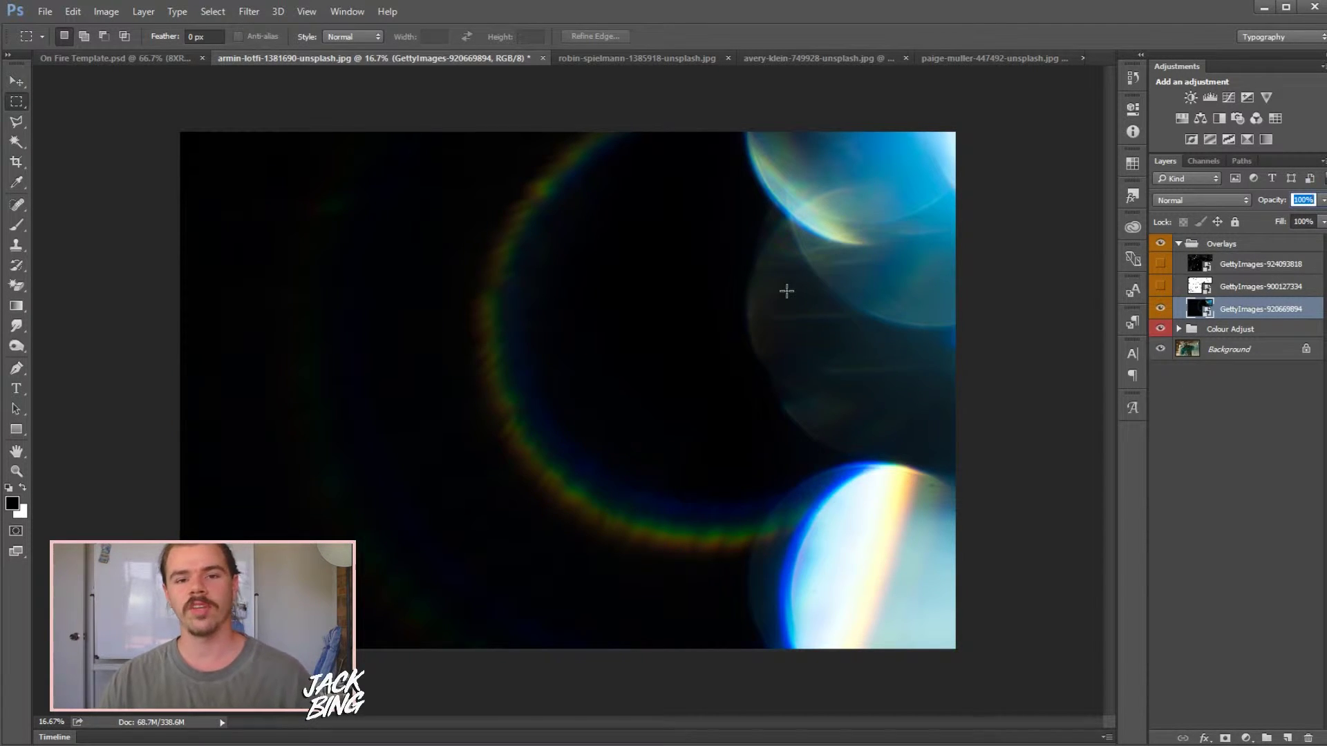
# Step the lens flare overlay through the darkening blend modes and set it to Screen
pyautogui.click(1172, 201)
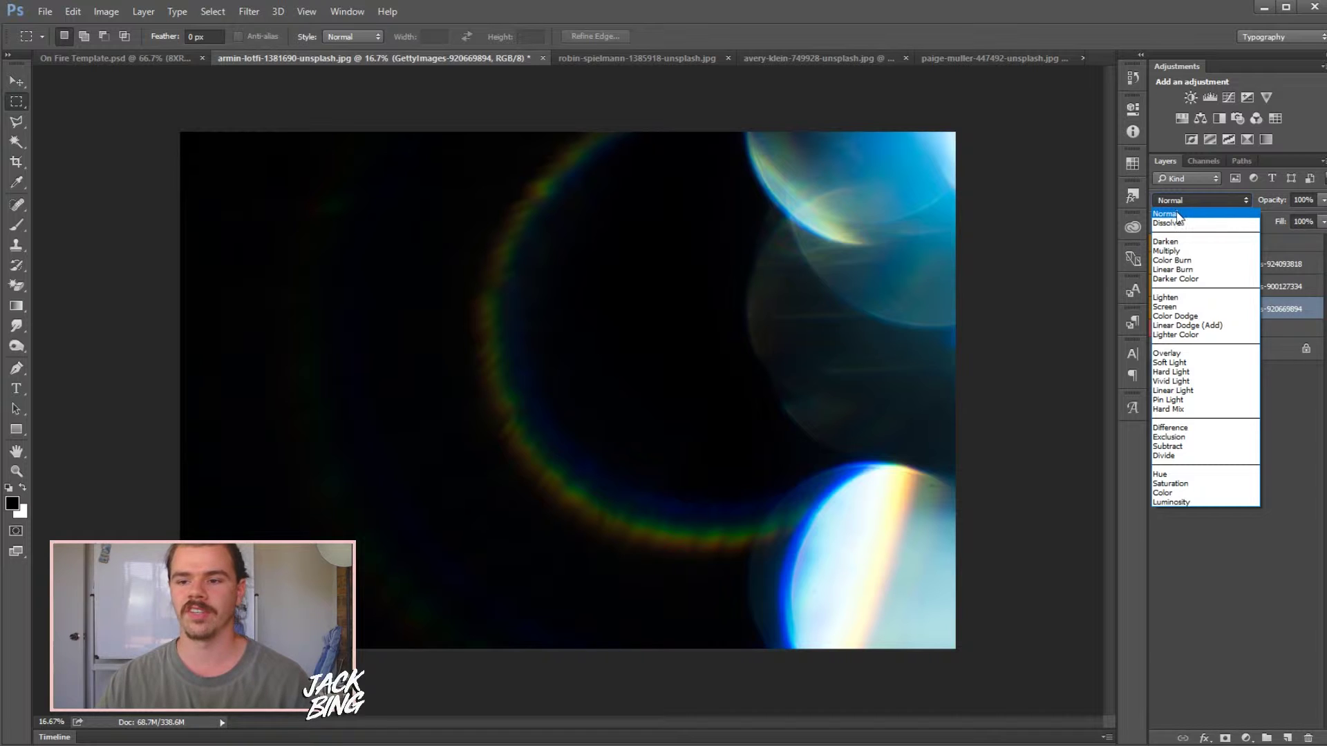
pyautogui.click(1188, 199)
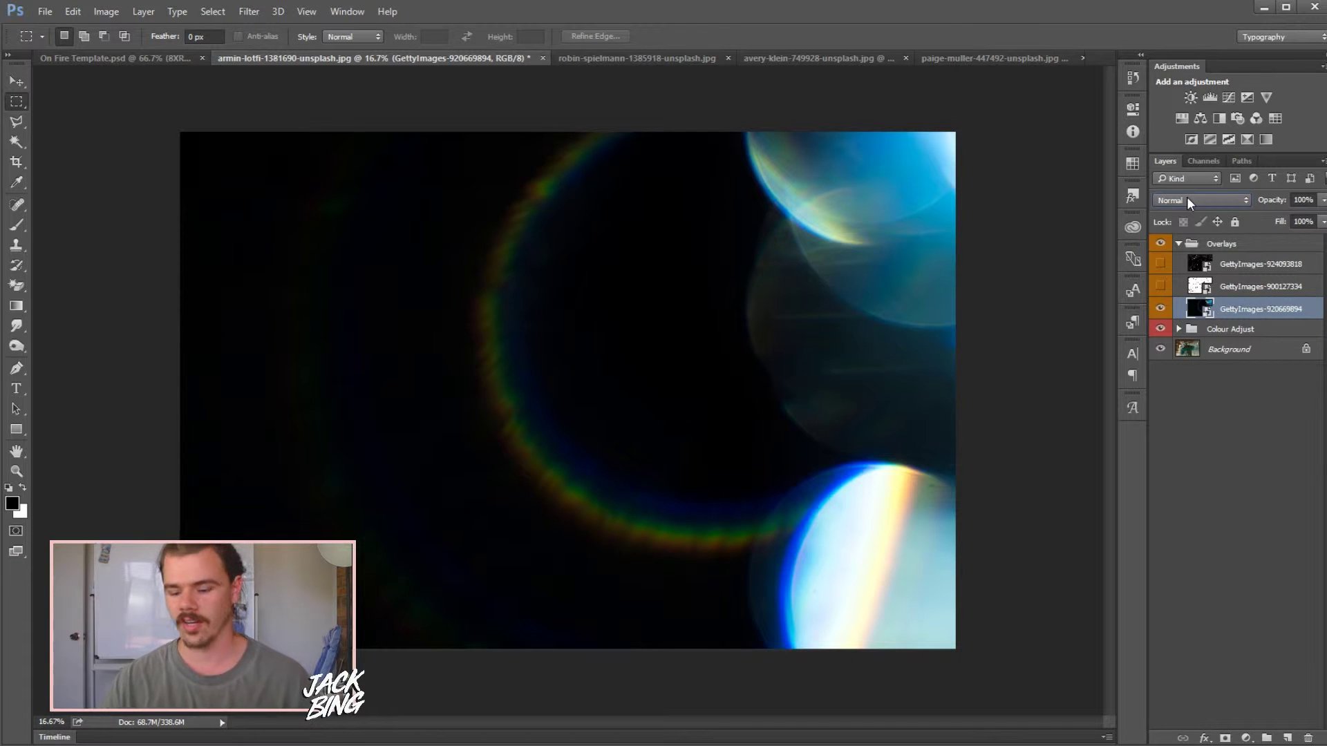
pyautogui.press('Down')
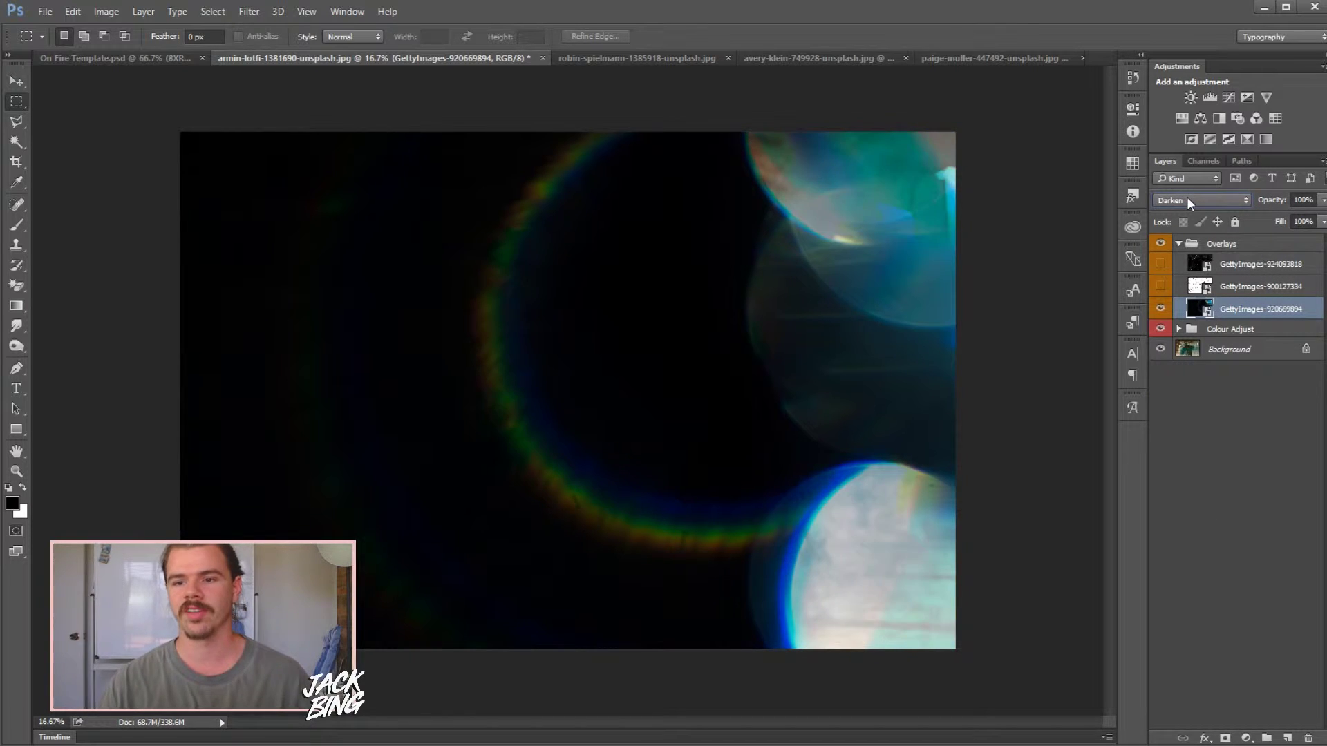
pyautogui.press('Down')
pyautogui.press('Down')
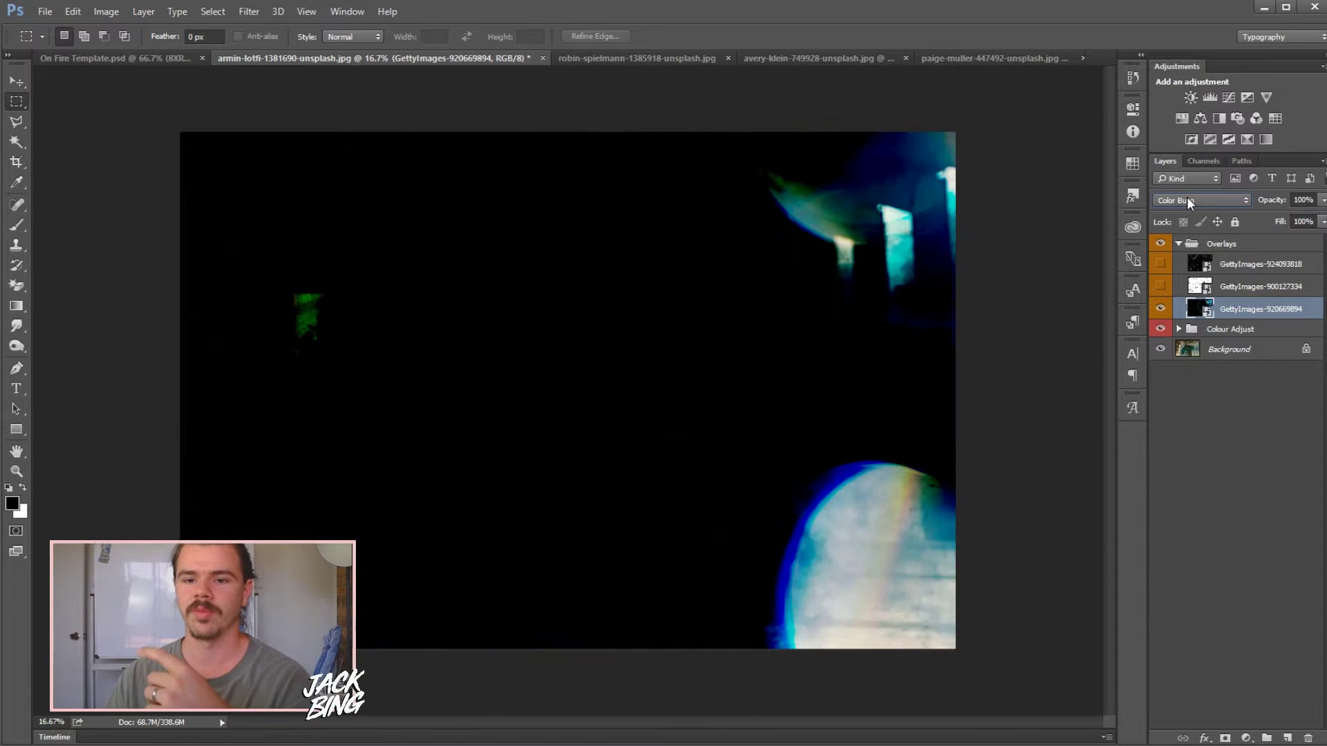
pyautogui.press('Down')
pyautogui.press('Down')
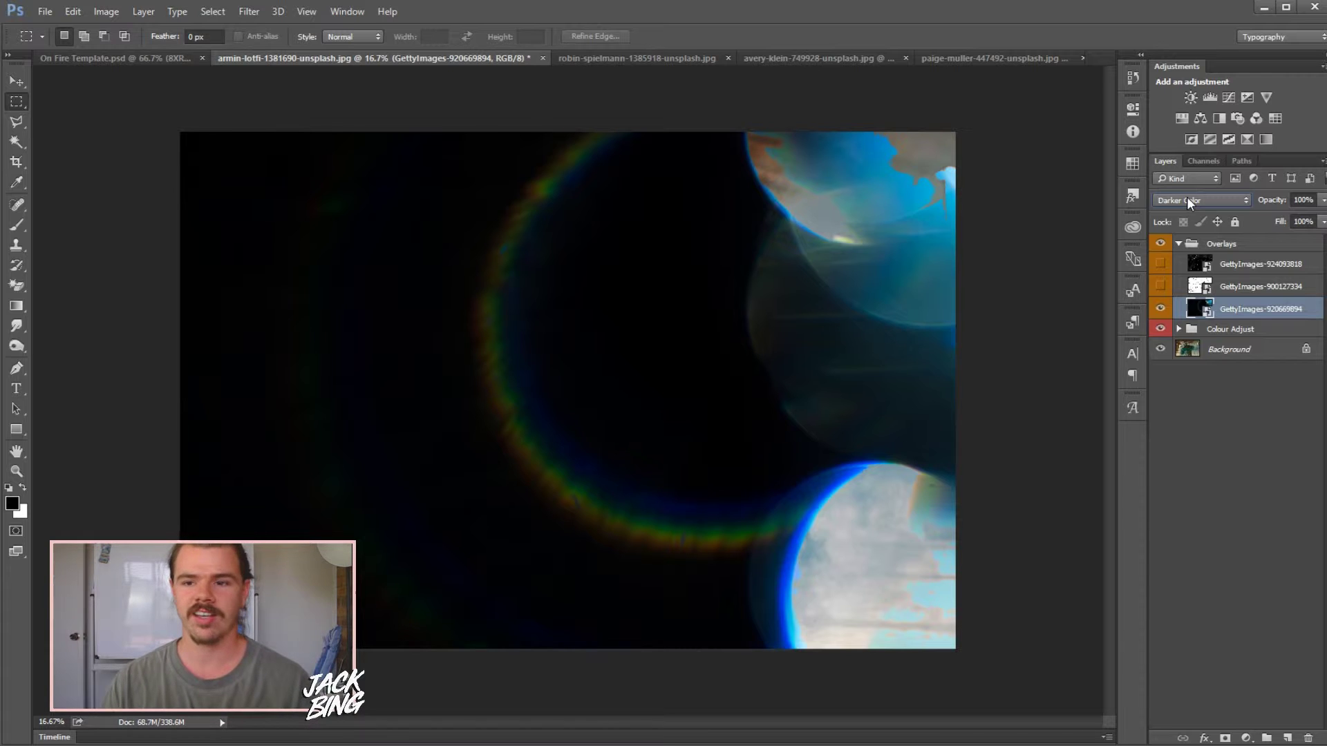
pyautogui.scroll(-1, 1187, 197)
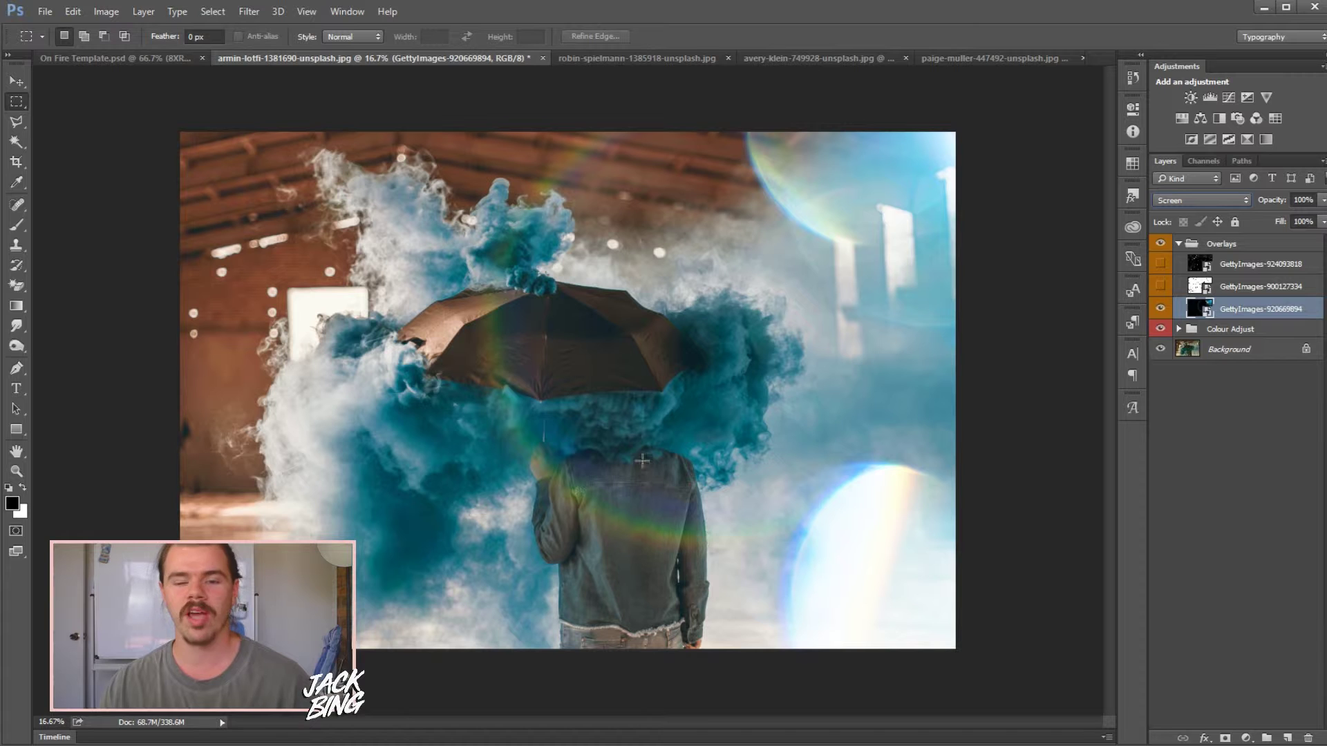
# Try Color Dodge and neighbouring blend modes on the lens flare overlay, then return it to Screen
pyautogui.hotkey('shift', '+')
pyautogui.hotkey('shift', '+')
pyautogui.hotkey('shift', '+')
pyautogui.hotkey('shift', '-')
pyautogui.hotkey('shift', '-')
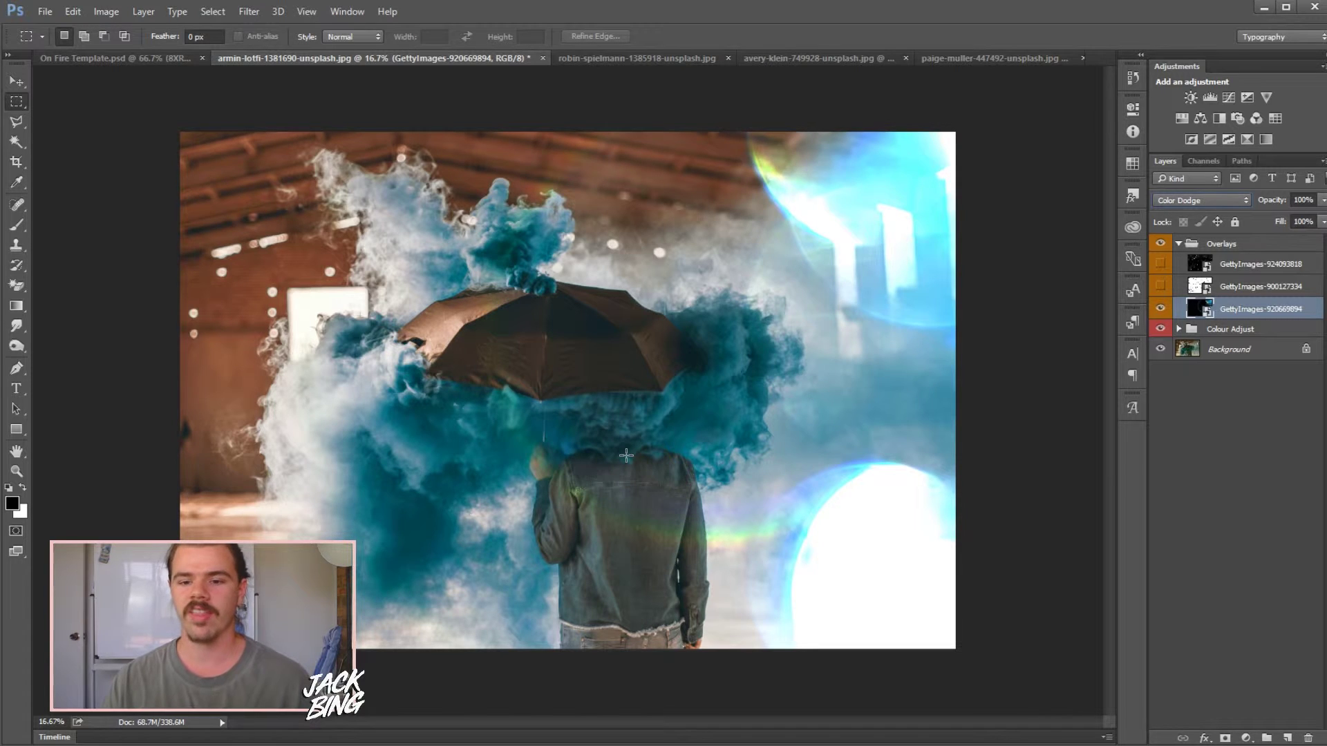
pyautogui.hotkey('shift', '-')
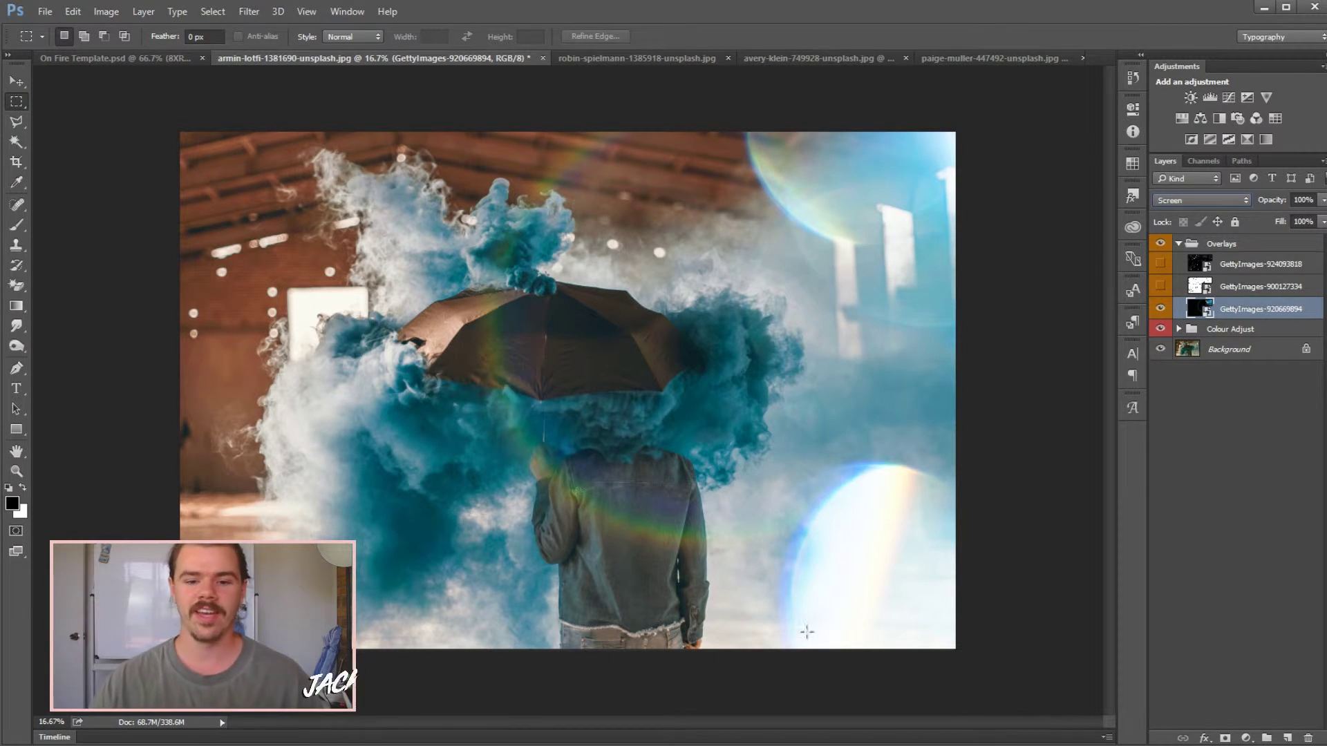
# Reposition the lens flare overlay and enlarge it so that it extends past the canvas edges
pyautogui.click(19, 88)
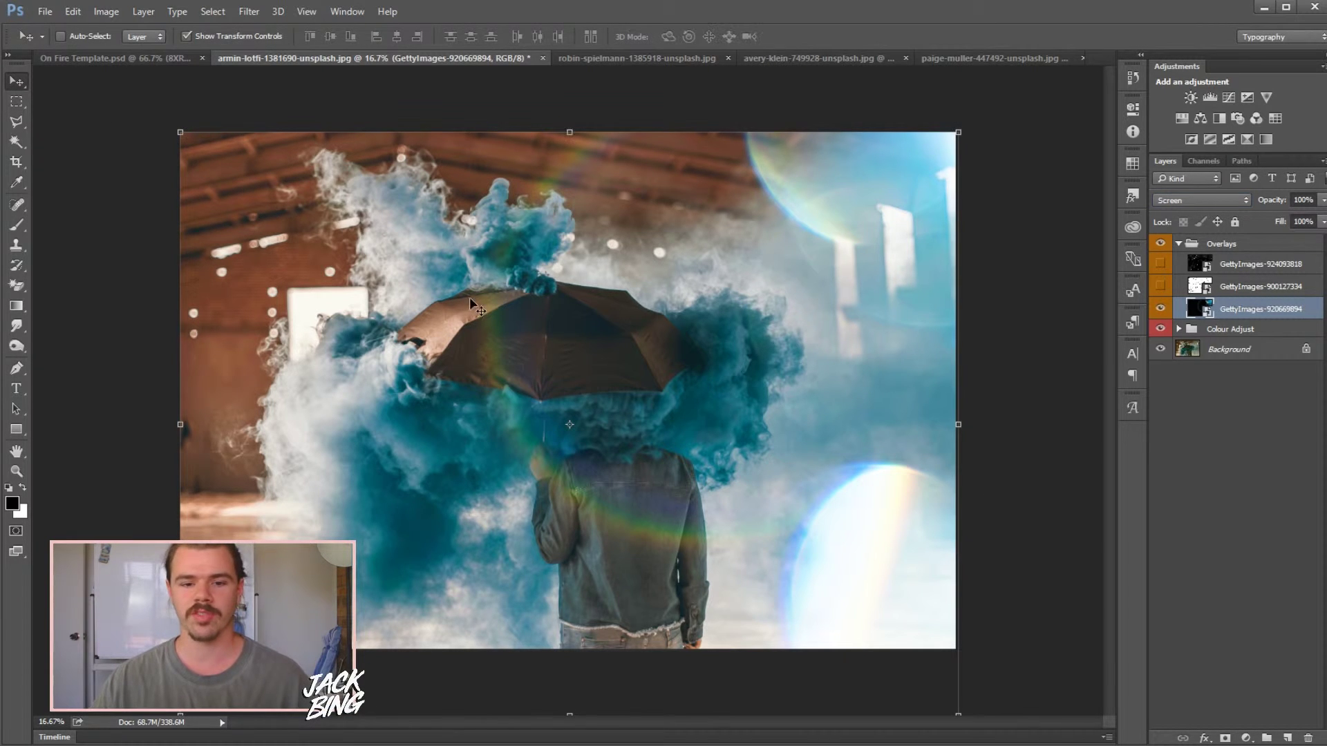
pyautogui.moveTo(715, 281); pyautogui.dragTo(653, 376)
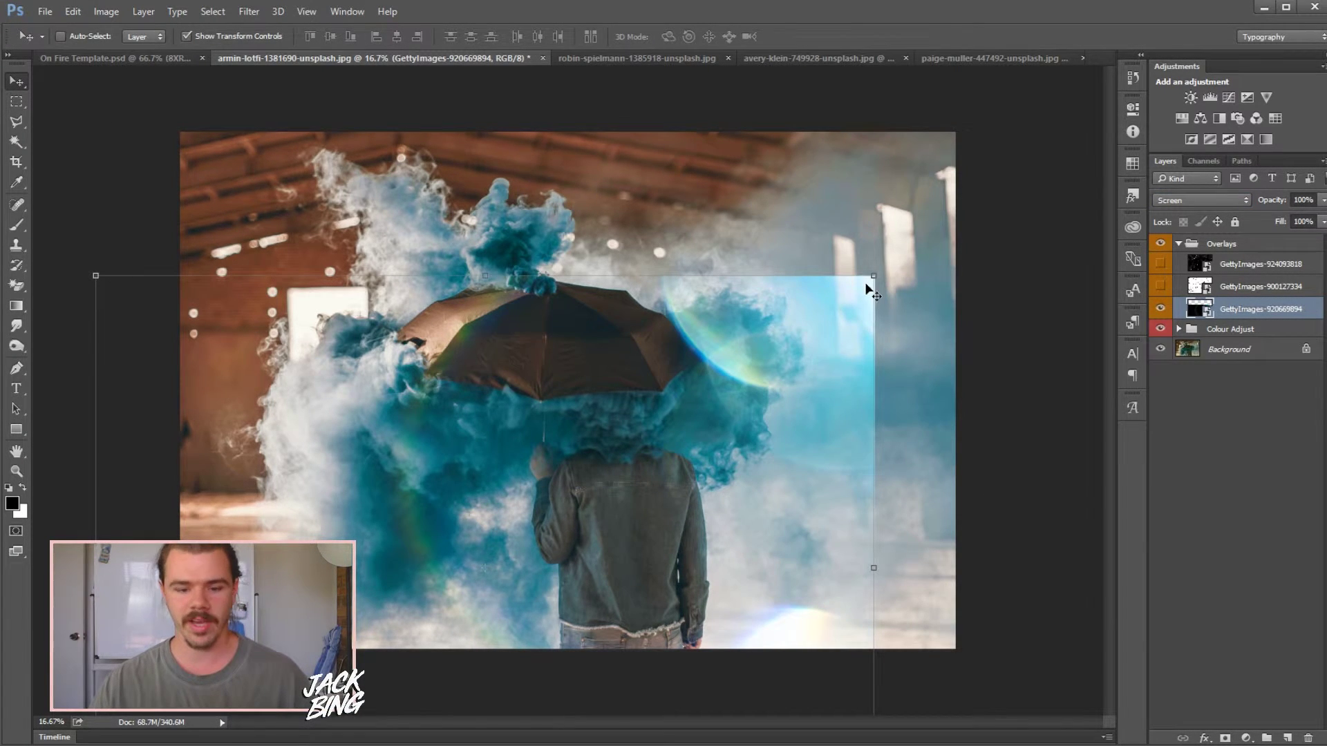
pyautogui.moveTo(869, 285); pyautogui.dragTo(891, 242)
pyautogui.click(547, 36)
# Reduce the lens flare overlay's opacity to 47%
pyautogui.click(1323, 201)
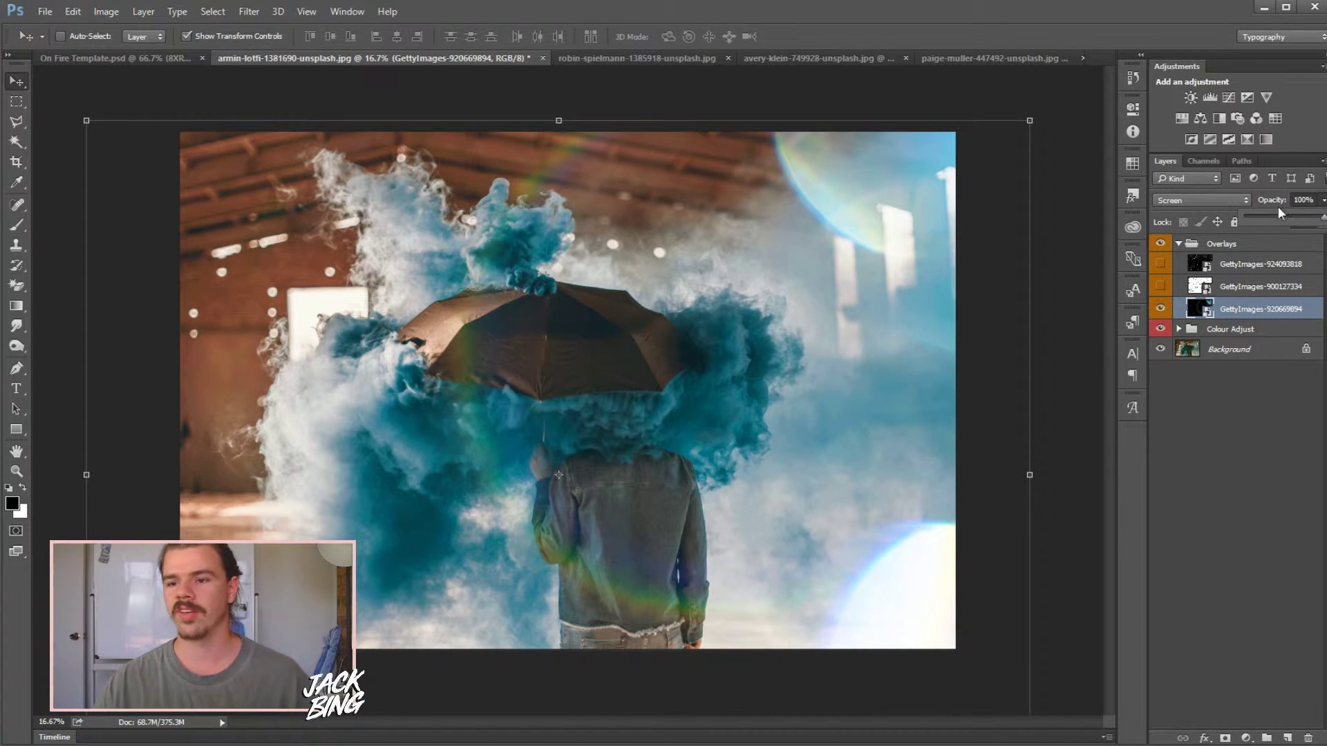
pyautogui.moveTo(1321, 219)
pyautogui.mouseDown()
pyautogui.moveTo(1273, 222)
pyautogui.moveTo(1302, 222)
pyautogui.mouseUp()
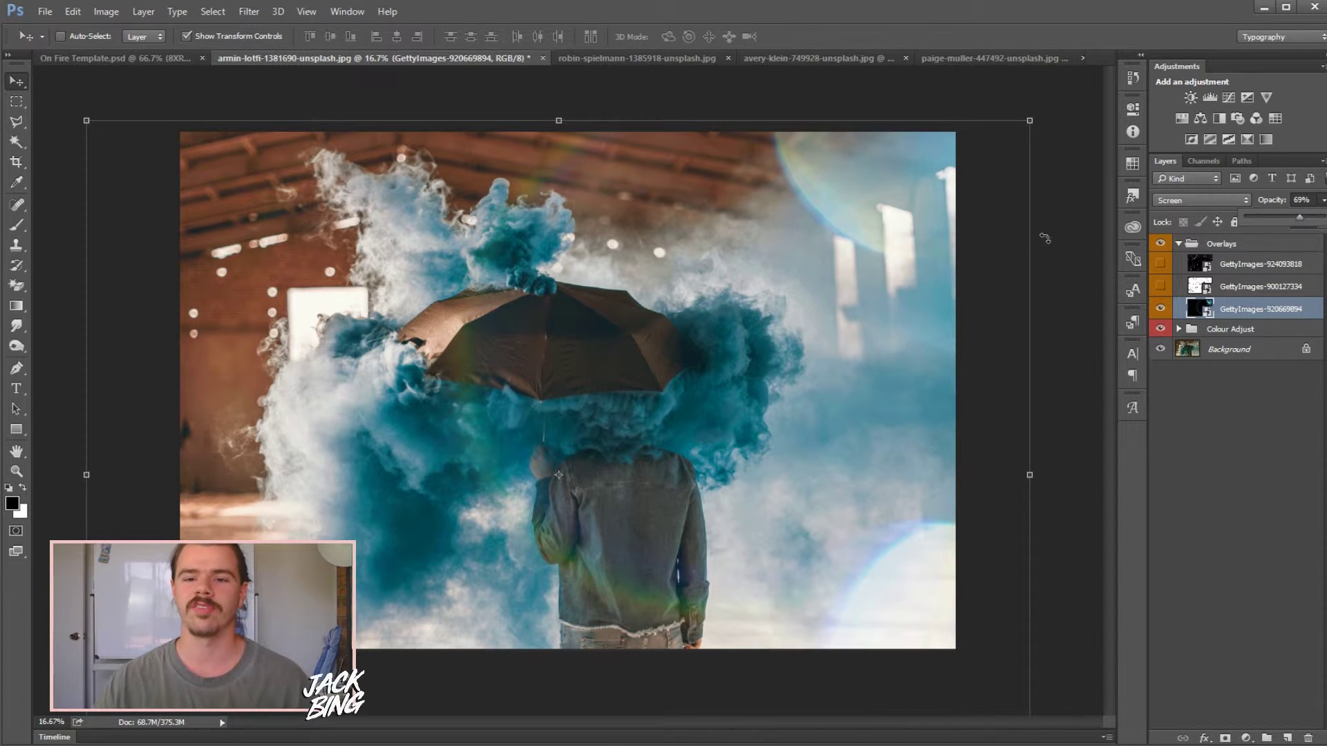
pyautogui.moveTo(1299, 219); pyautogui.dragTo(1283, 222)
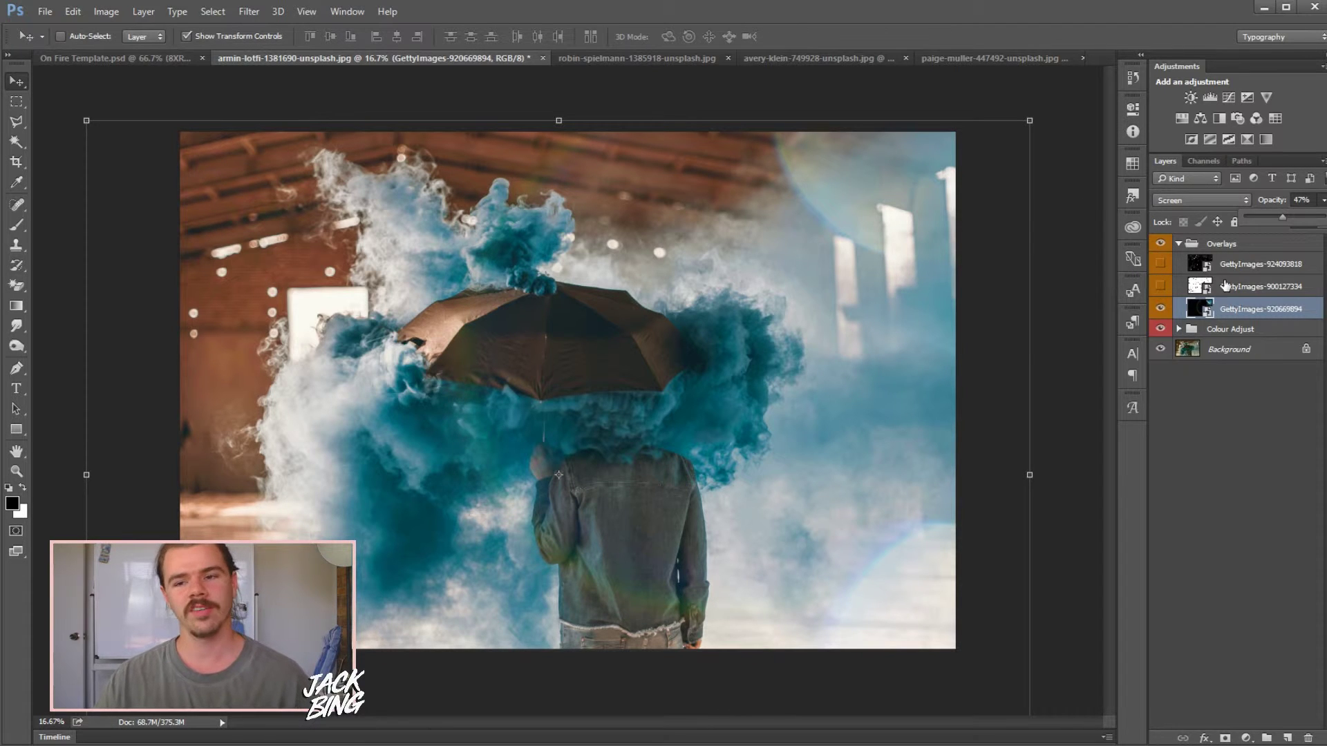
pyautogui.press('Return')
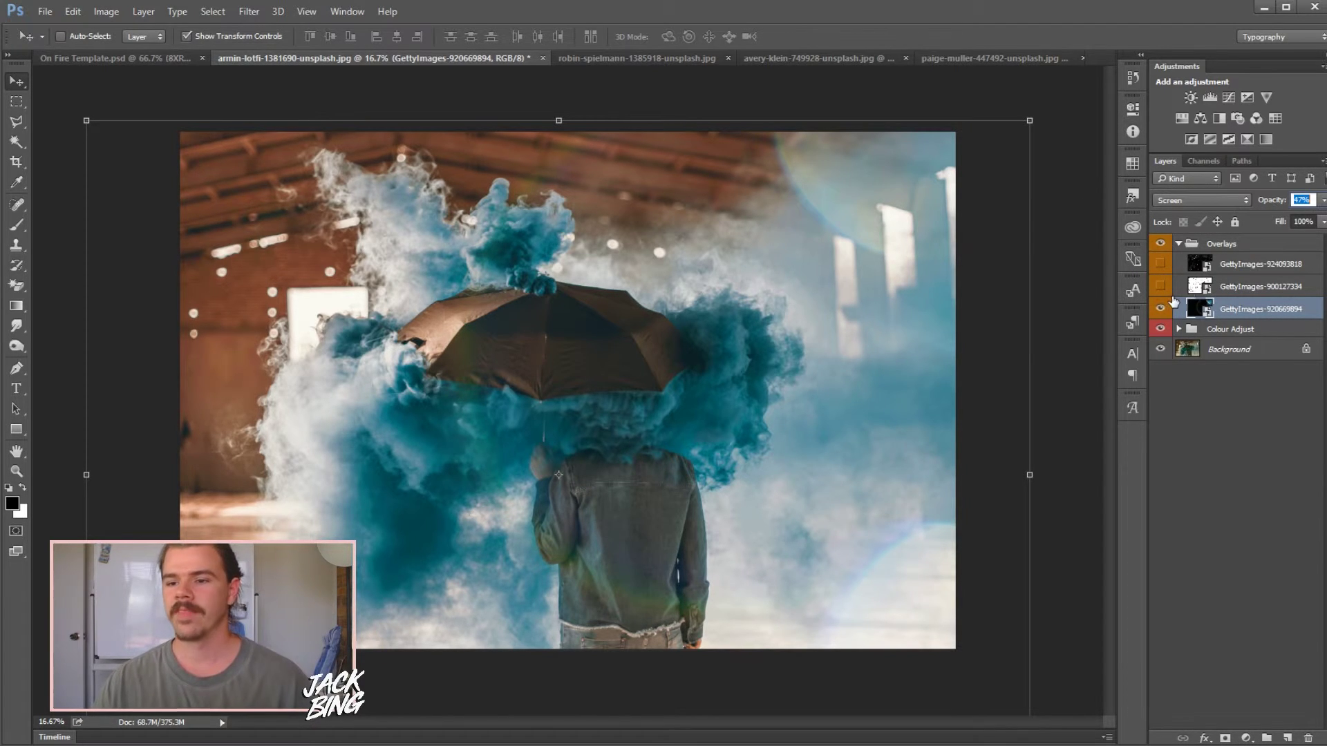
# Show the GettyImages-924093818 particle overlay and set its blend mode to Lighten
pyautogui.click(1161, 264)
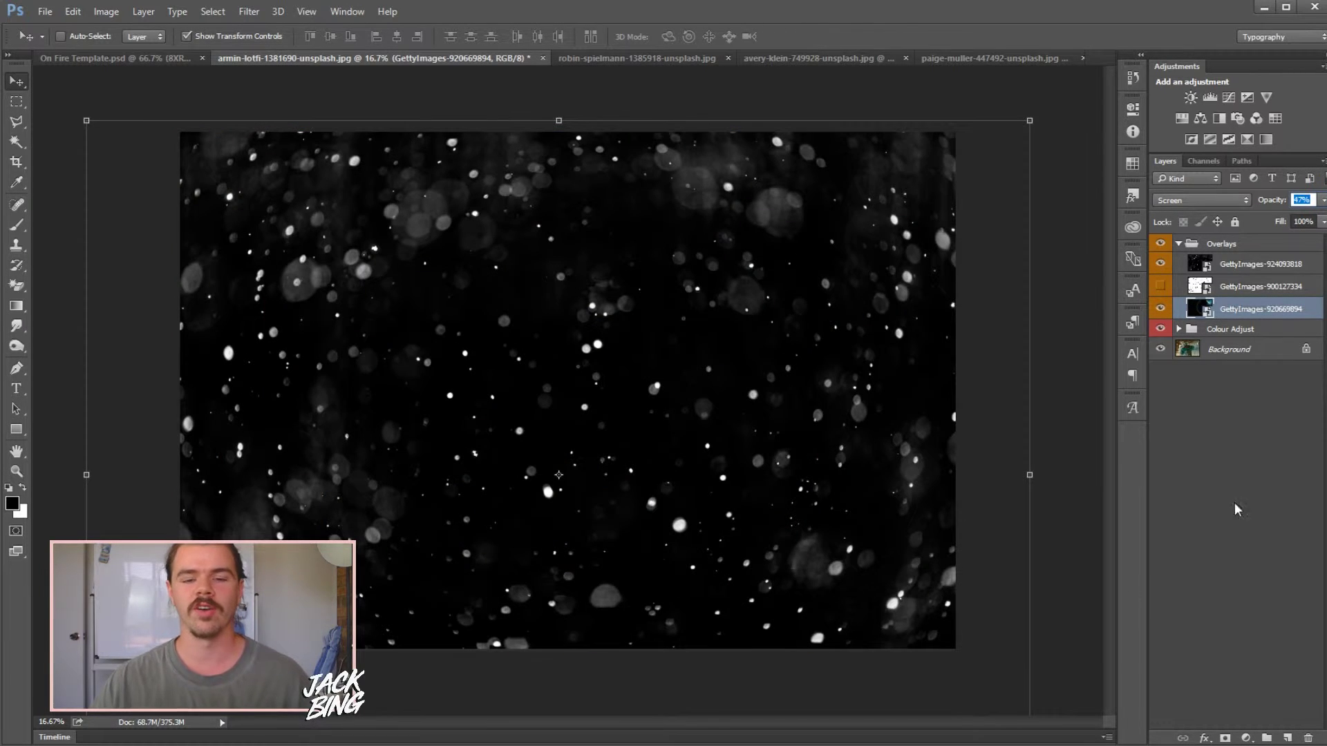
pyautogui.click(1178, 264)
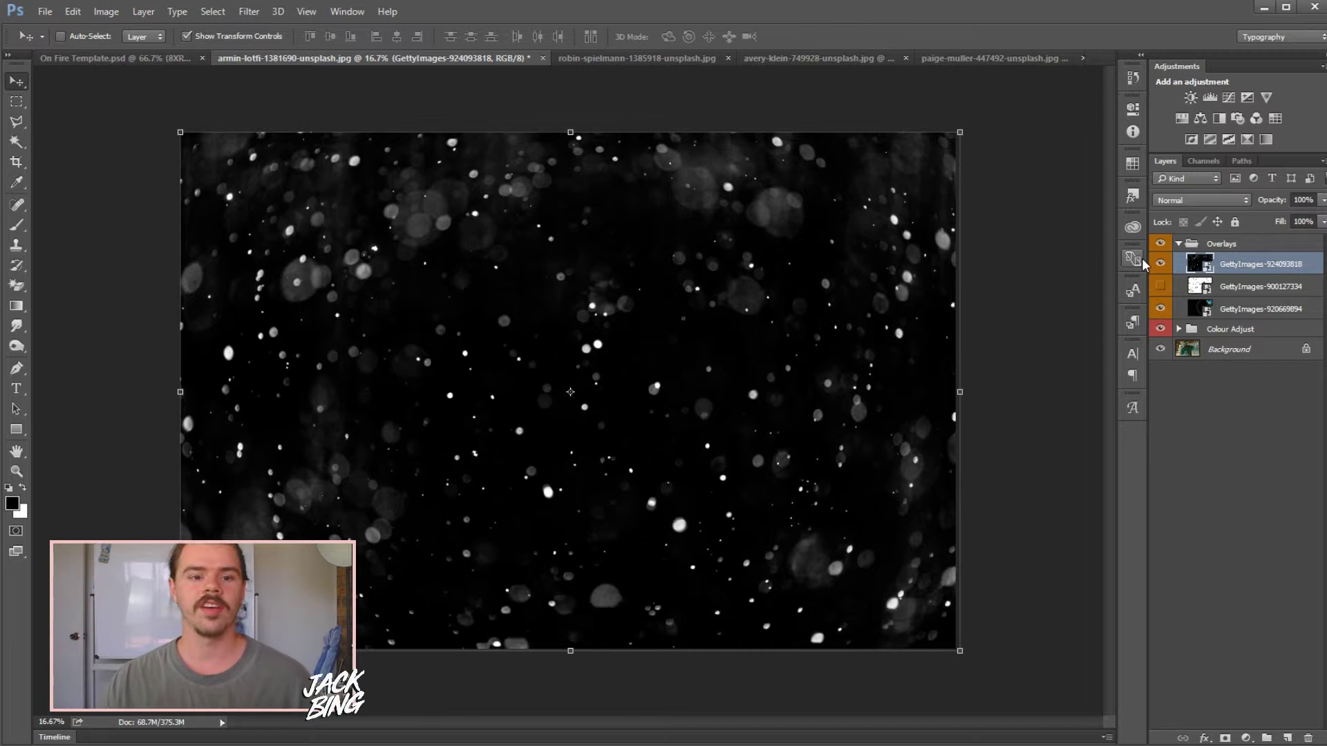
pyautogui.click(1188, 199)
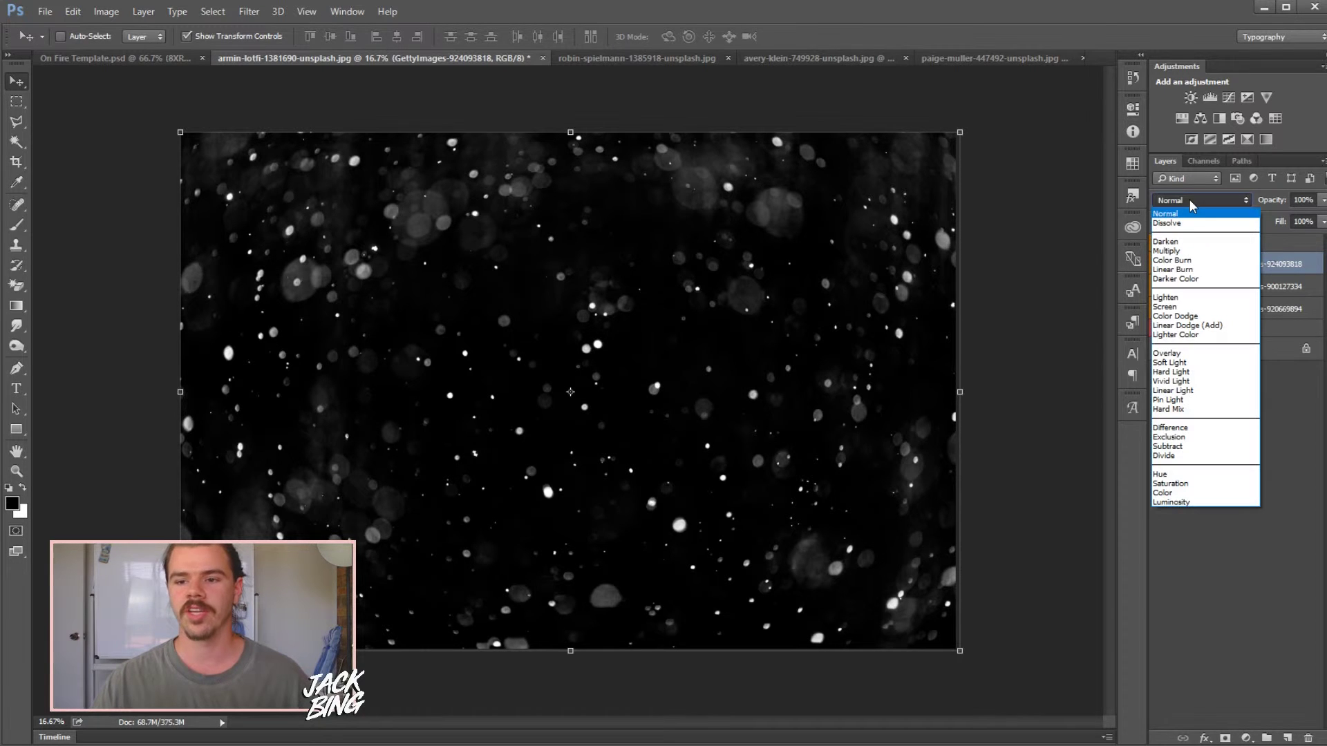
pyautogui.click(1175, 298)
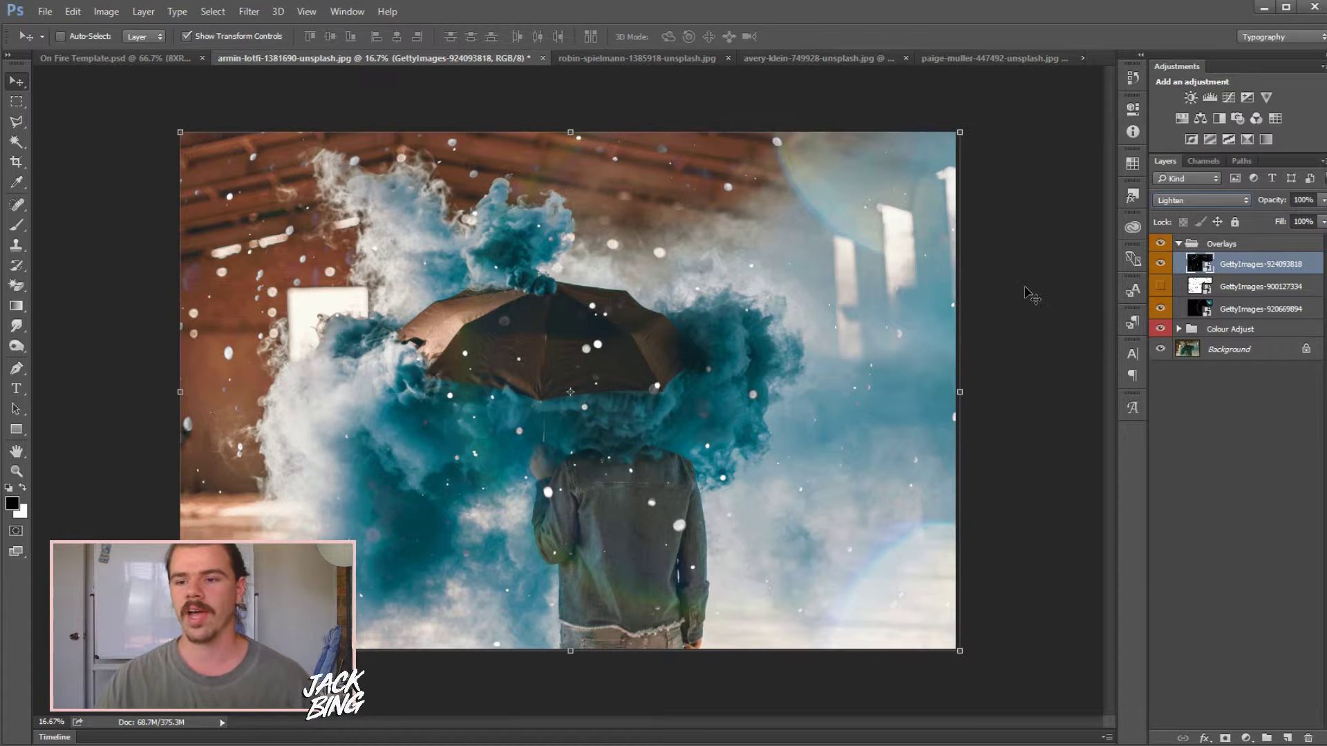
# Step the particle overlay forward through the blend modes, from Screen and Color Dodge past Lighter Color and Difference
pyautogui.hotkey('shift', '+')
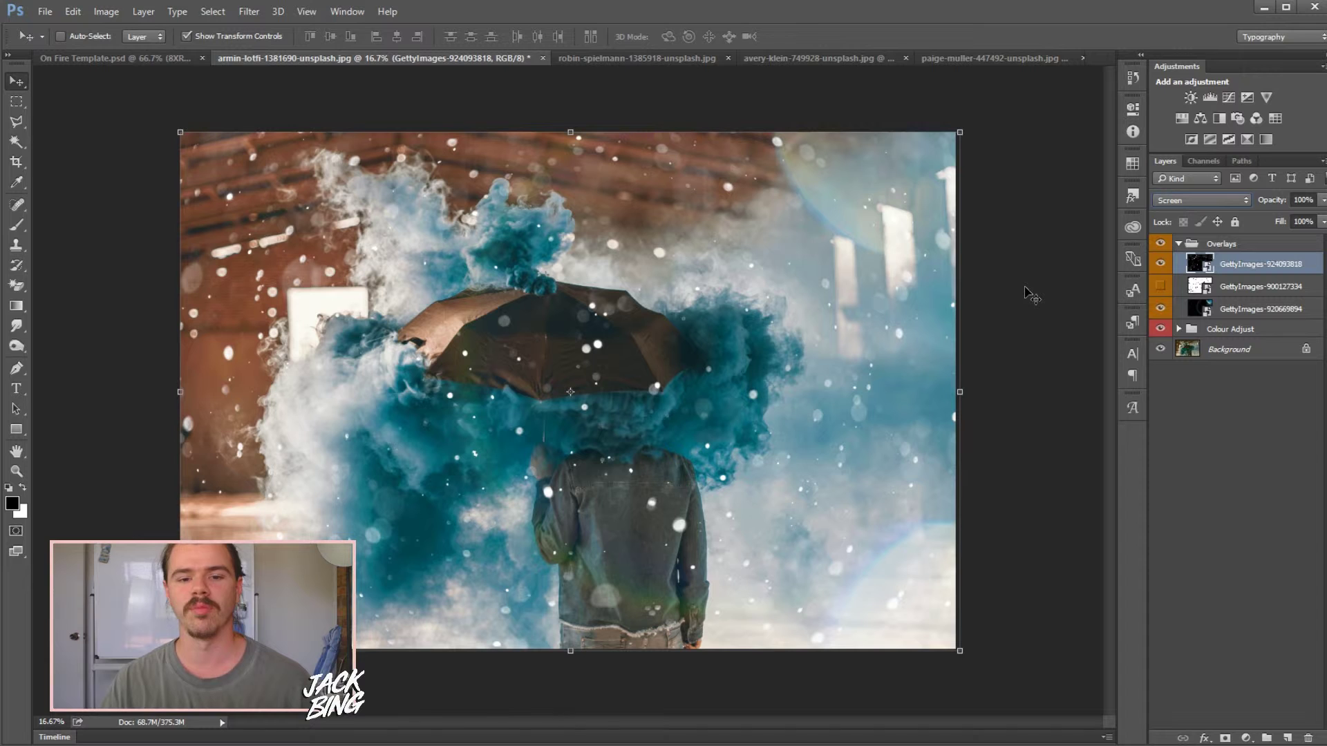
pyautogui.hotkey('shift', '+')
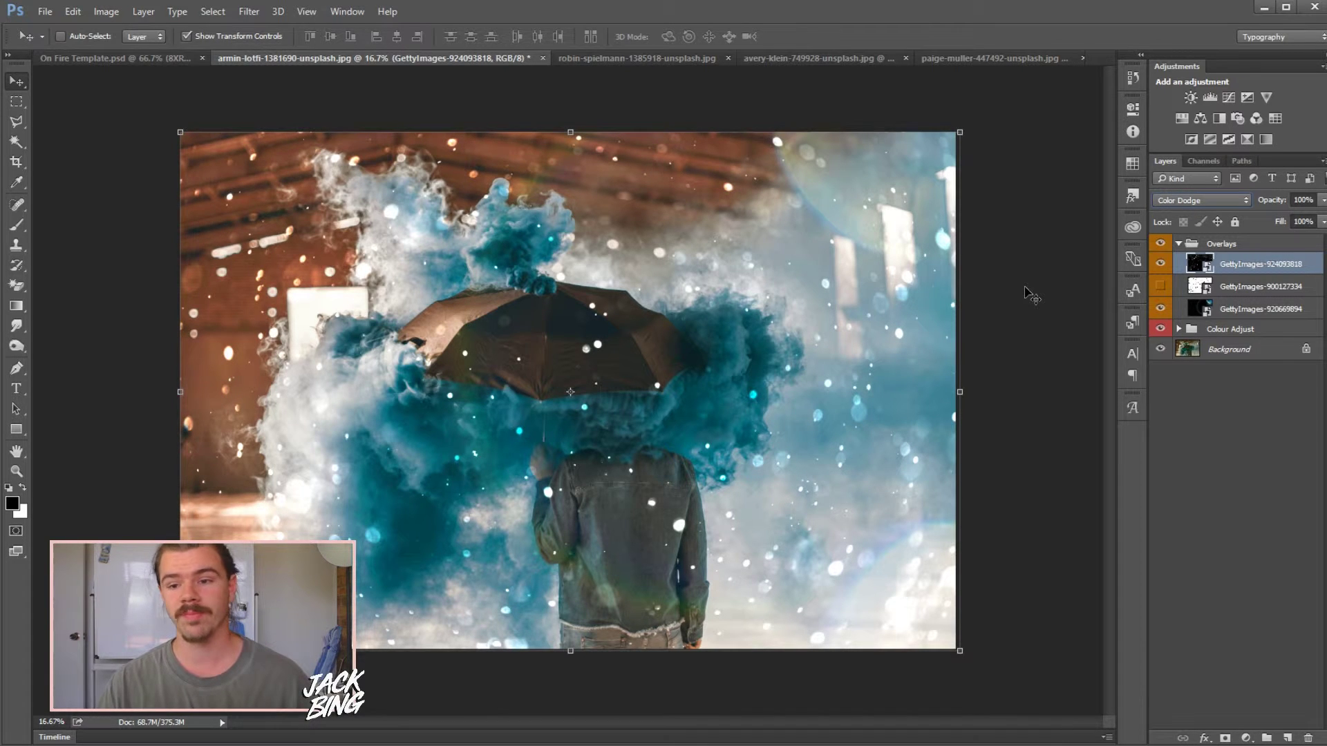
pyautogui.hotkey('shift', '+')
pyautogui.hotkey('shift', '+')
pyautogui.hotkey('shift', '+')
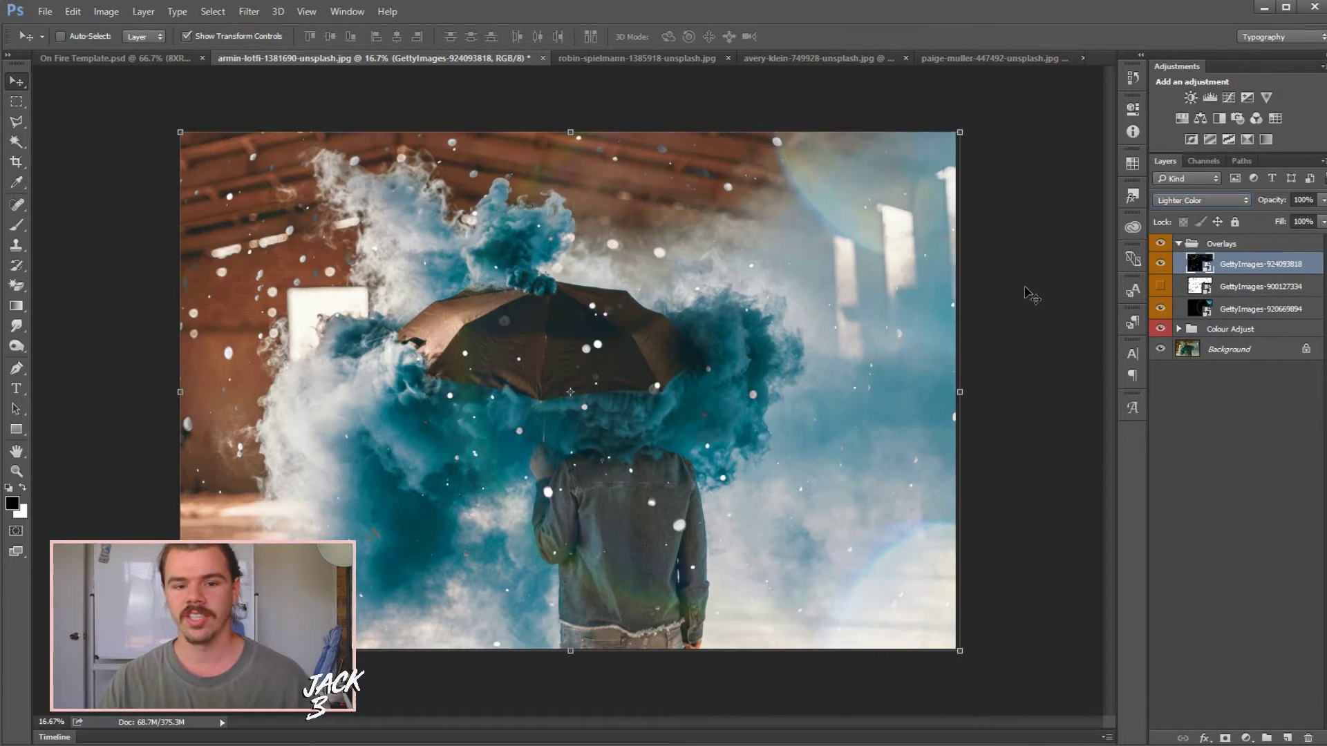
pyautogui.hotkey('shift', '+')
pyautogui.hotkey('shift', '+')
pyautogui.hotkey('shift', '+')
pyautogui.hotkey('shift', '+')
pyautogui.hotkey('shift', '+')
pyautogui.hotkey('shift', '+')
pyautogui.hotkey('shift', '+')
pyautogui.hotkey('shift', '+')
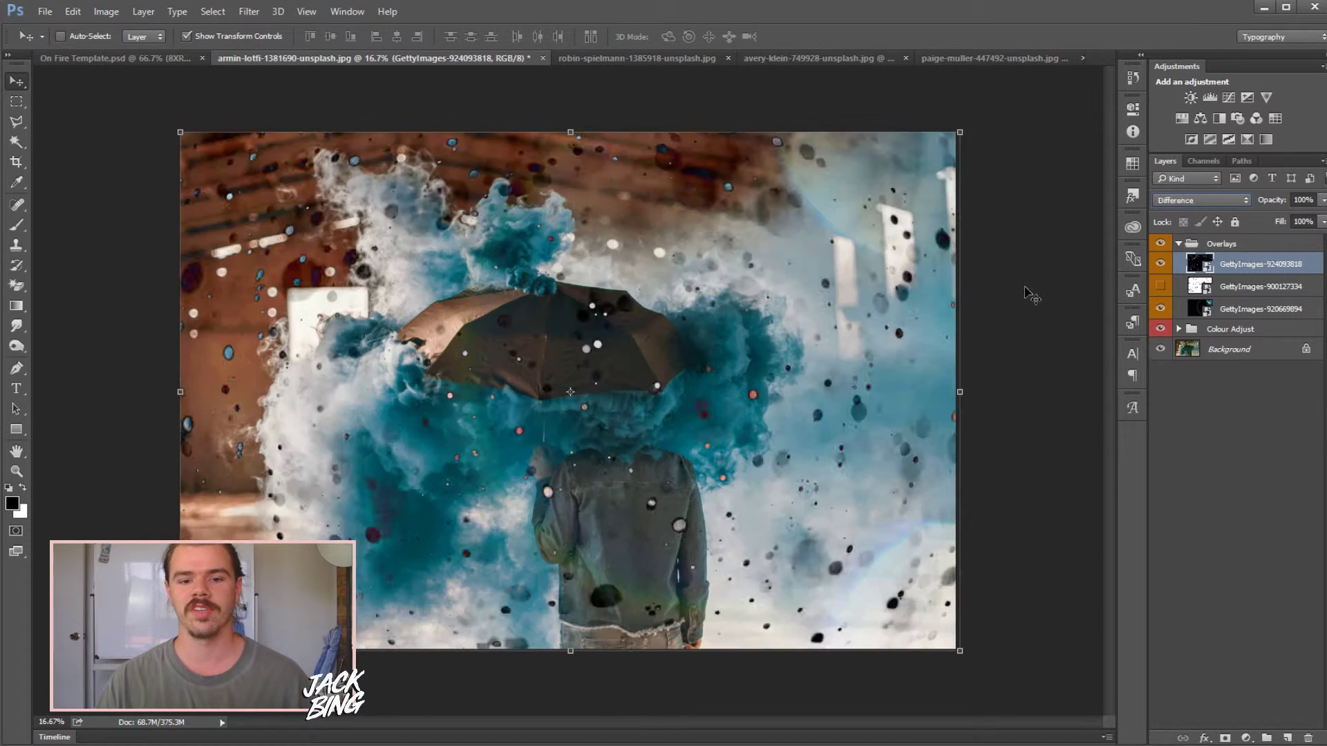
pyautogui.hotkey('shift', '+')
pyautogui.hotkey('shift', '+')
# Step the particle overlay's blend mode back to Hard Light
pyautogui.hotkey('shift', '-')
pyautogui.hotkey('shift', '-')
pyautogui.hotkey('shift', '-')
pyautogui.hotkey('shift', '-')
pyautogui.hotkey('shift', '-')
pyautogui.hotkey('shift', '-')
pyautogui.hotkey('shift', '-')
pyautogui.hotkey('shift', '-')
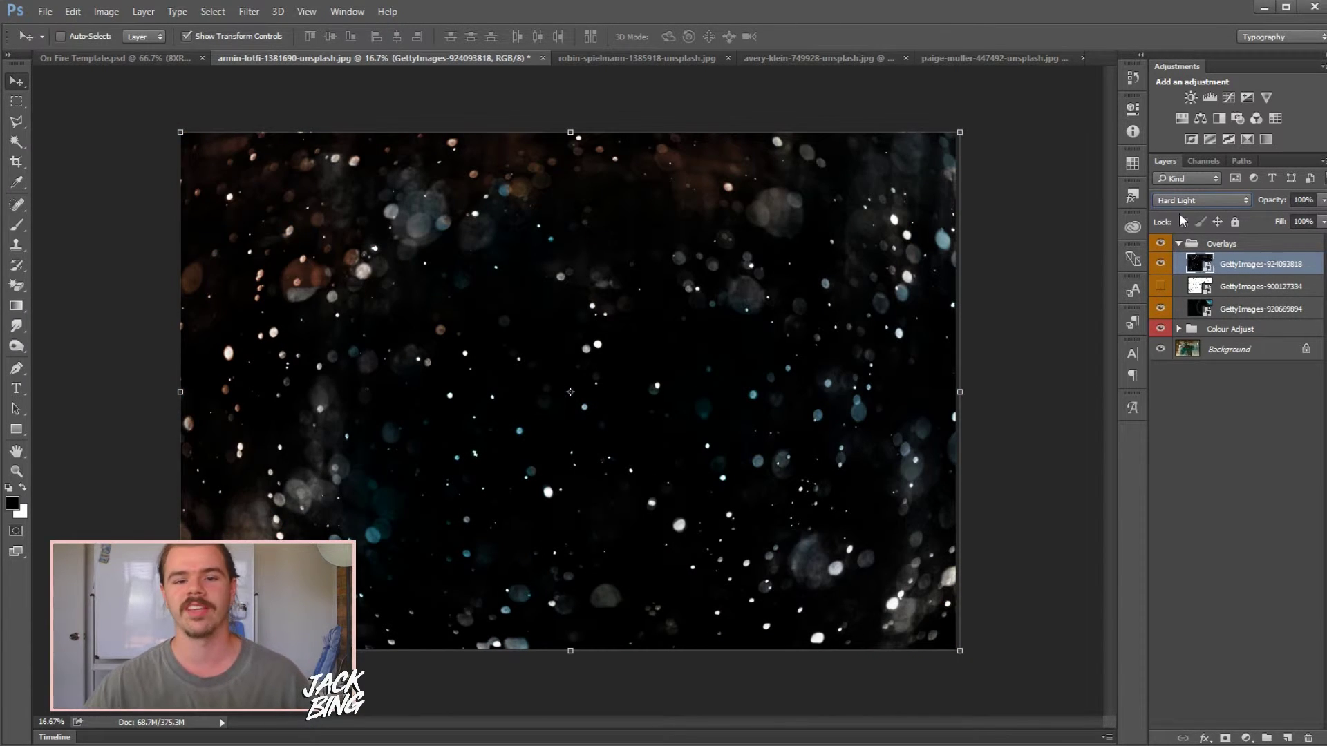
# Set the particle overlay to Lighten at 27% opacity and move it beneath the other two overlays in the Overlays group
pyautogui.click(1185, 199)
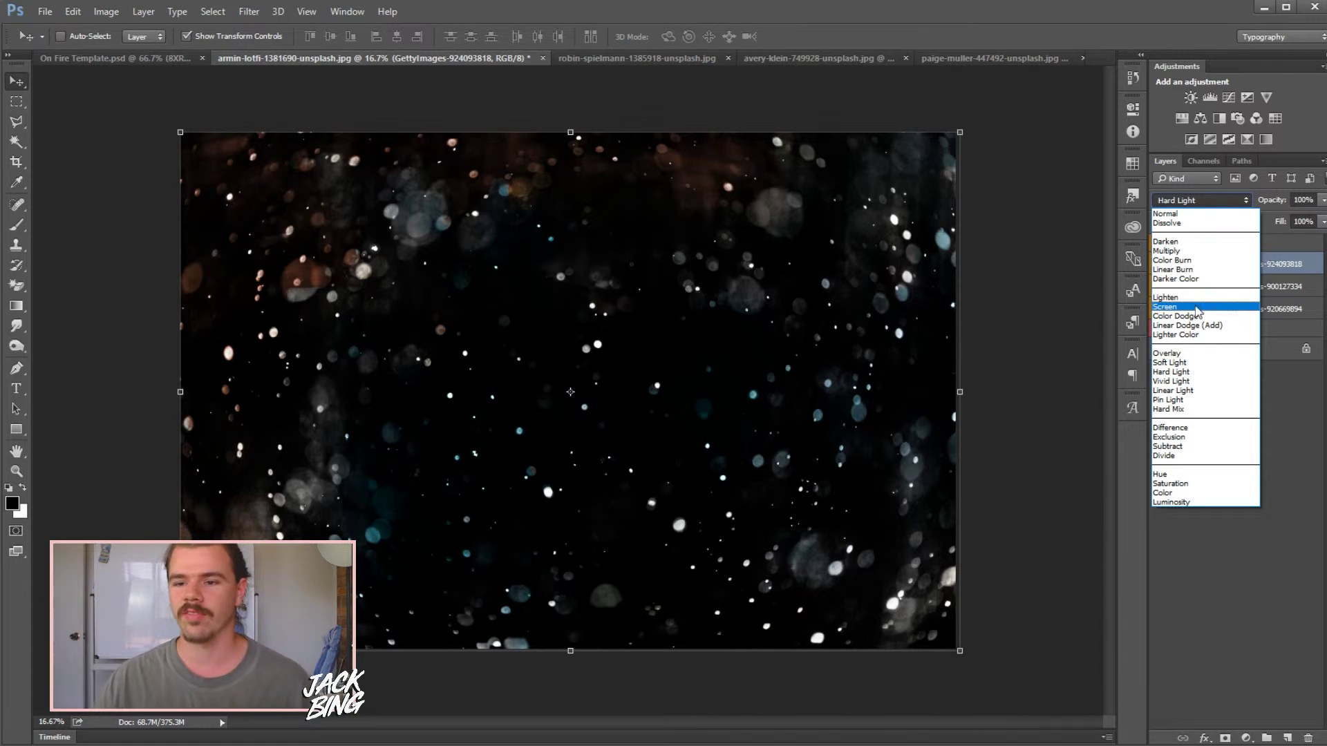
pyautogui.click(1173, 298)
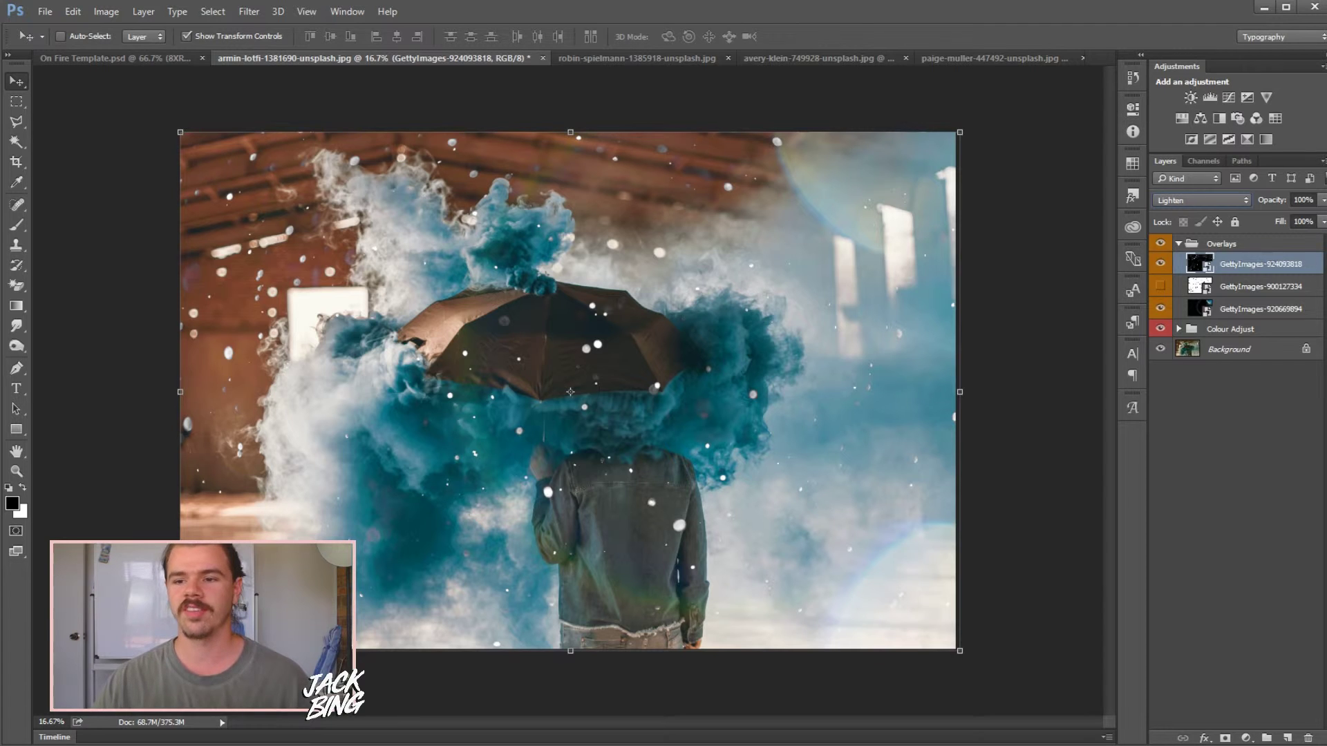
pyautogui.click(1322, 199)
pyautogui.moveTo(1321, 218); pyautogui.dragTo(1271, 316)
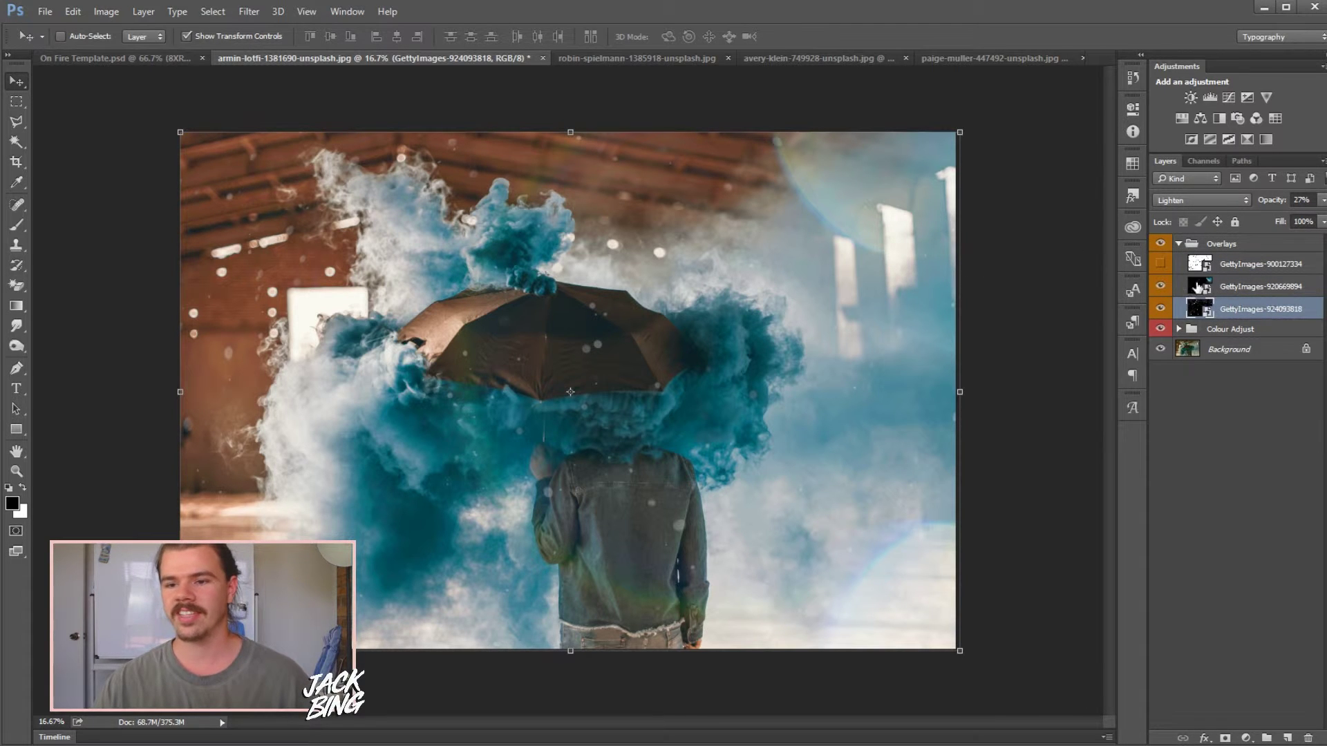
# Show the GettyImages-900127334 scratch overlay and try Lighten, then Darken, as its blend mode
pyautogui.click(1160, 264)
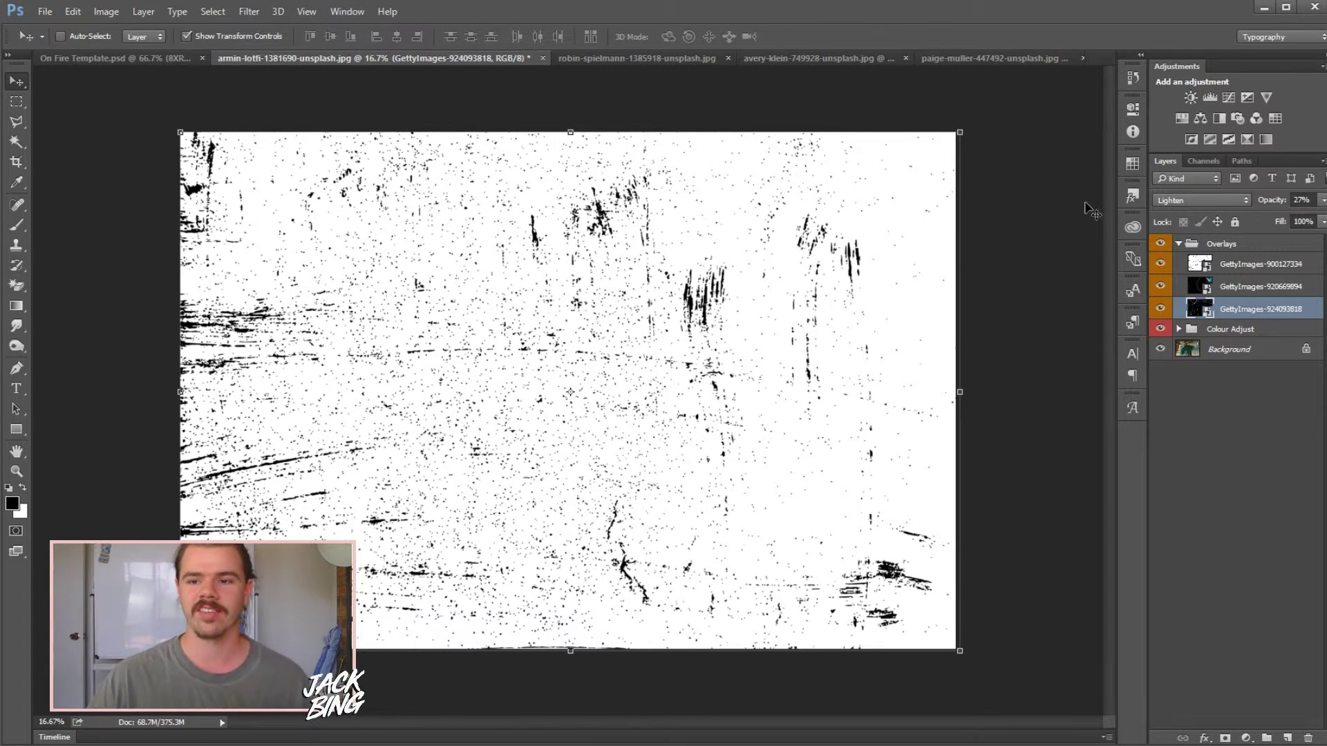
pyautogui.click(1244, 262)
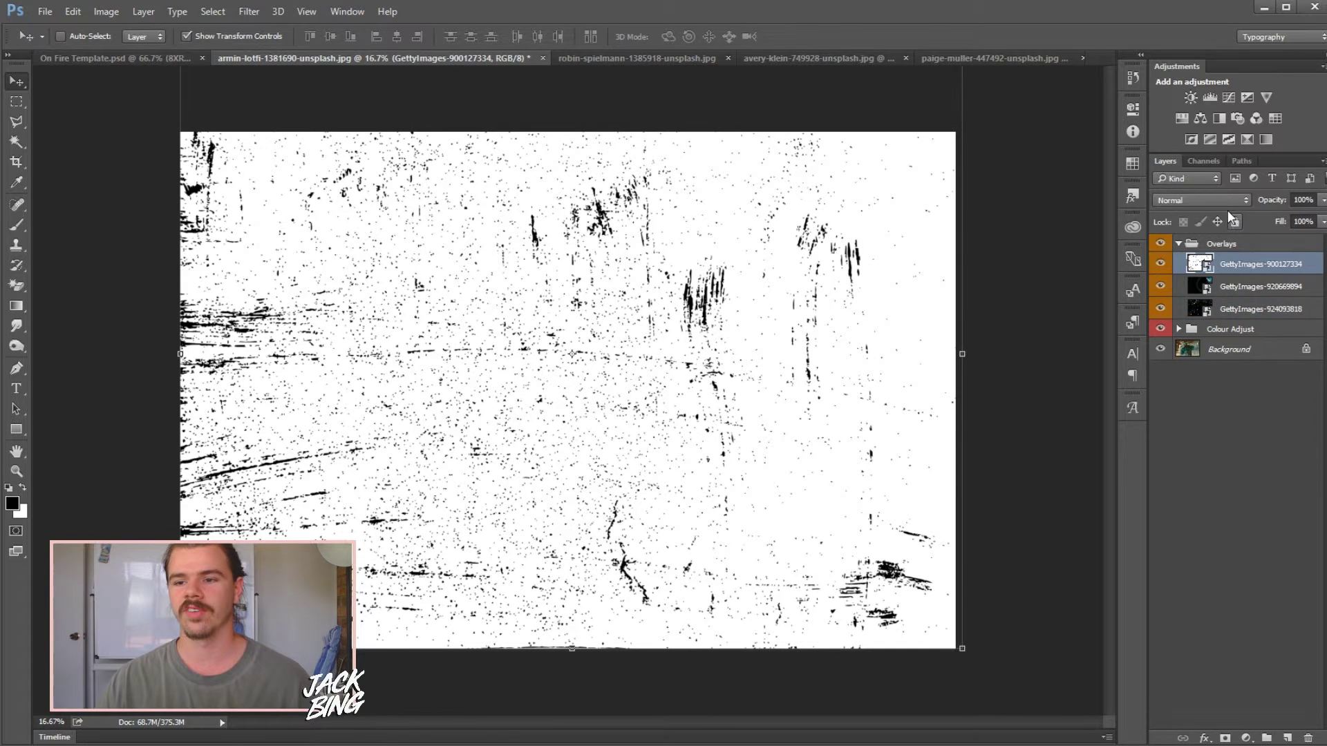
pyautogui.click(1229, 200)
pyautogui.click(1196, 297)
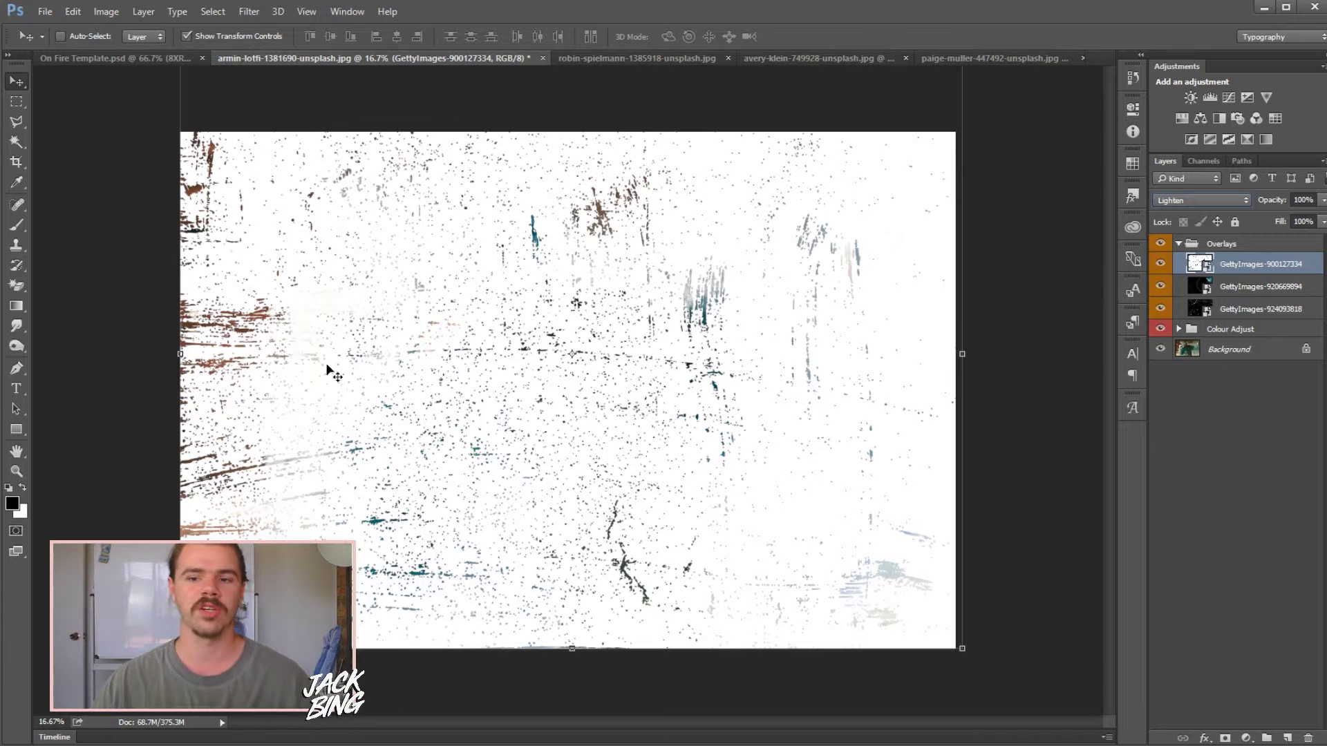
pyautogui.click(1168, 201)
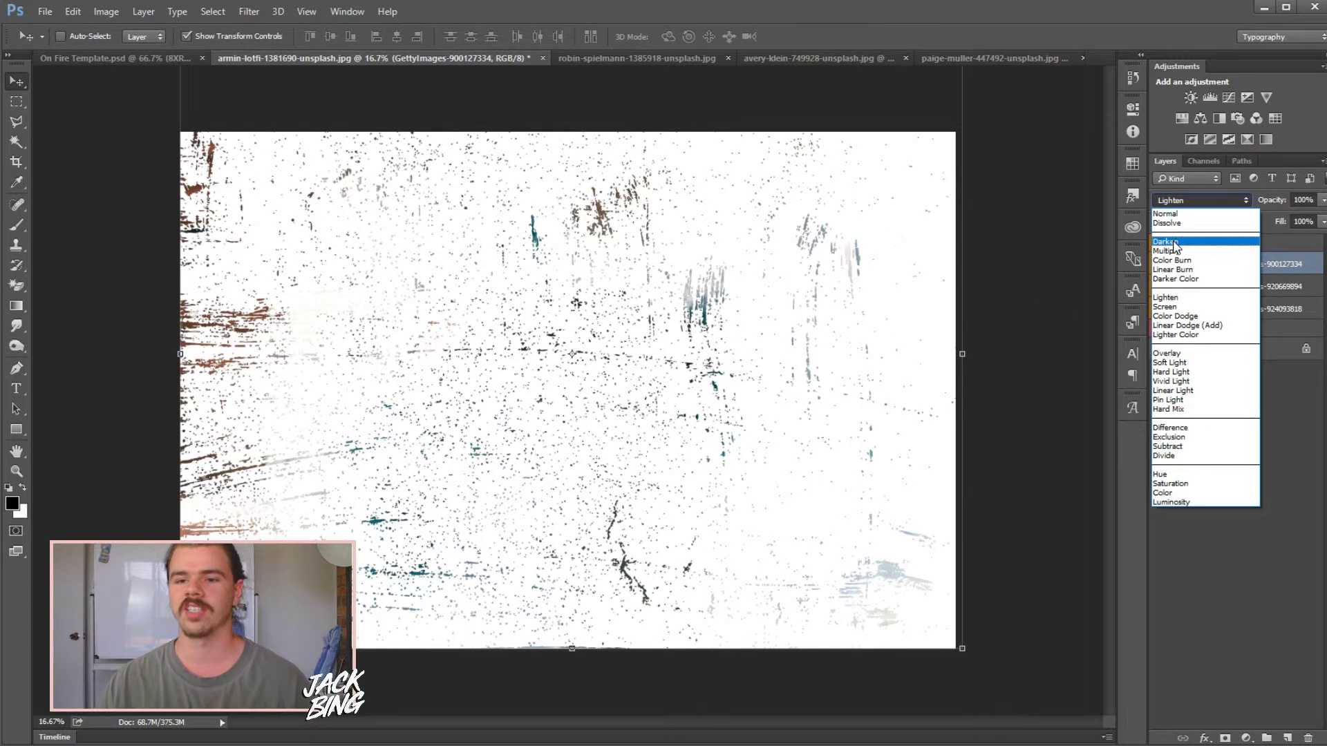
pyautogui.click(1174, 247)
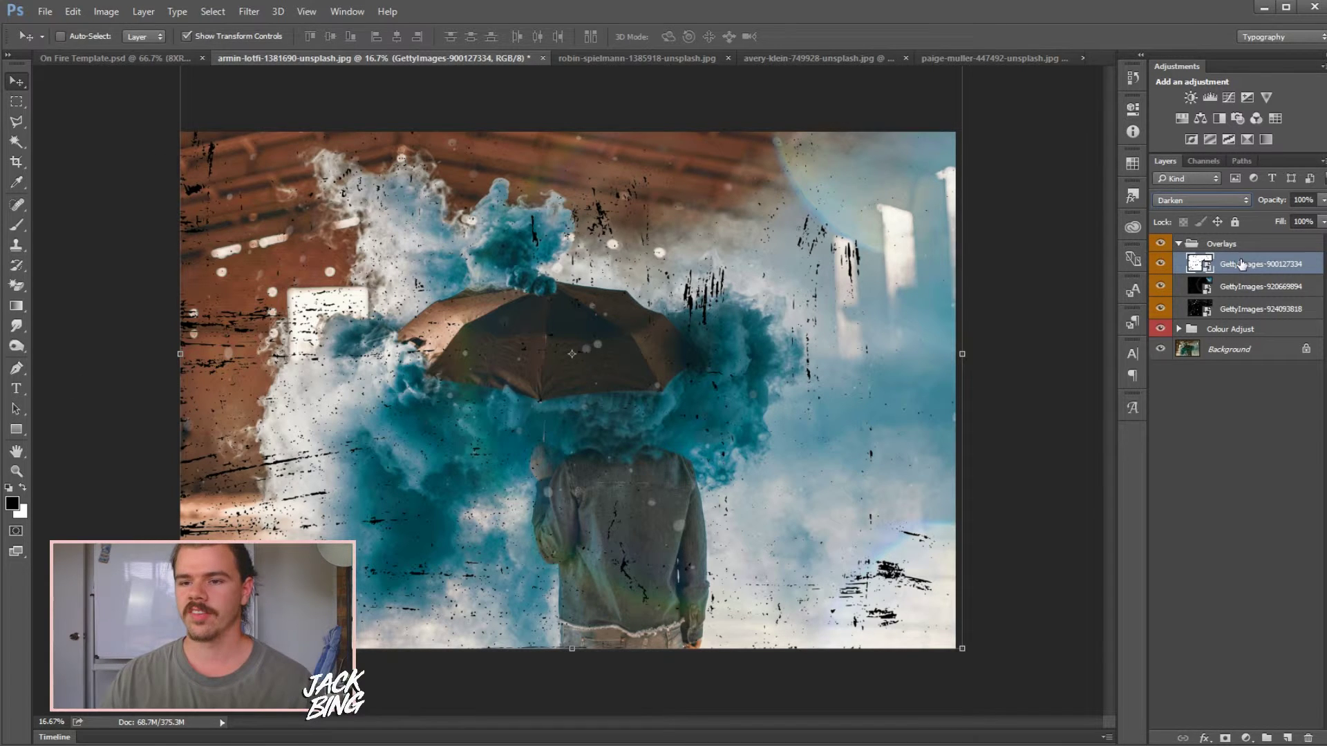
# Set the scratch overlay's blend mode to Divide and reduce its opacity to 37%
pyautogui.click(1211, 202)
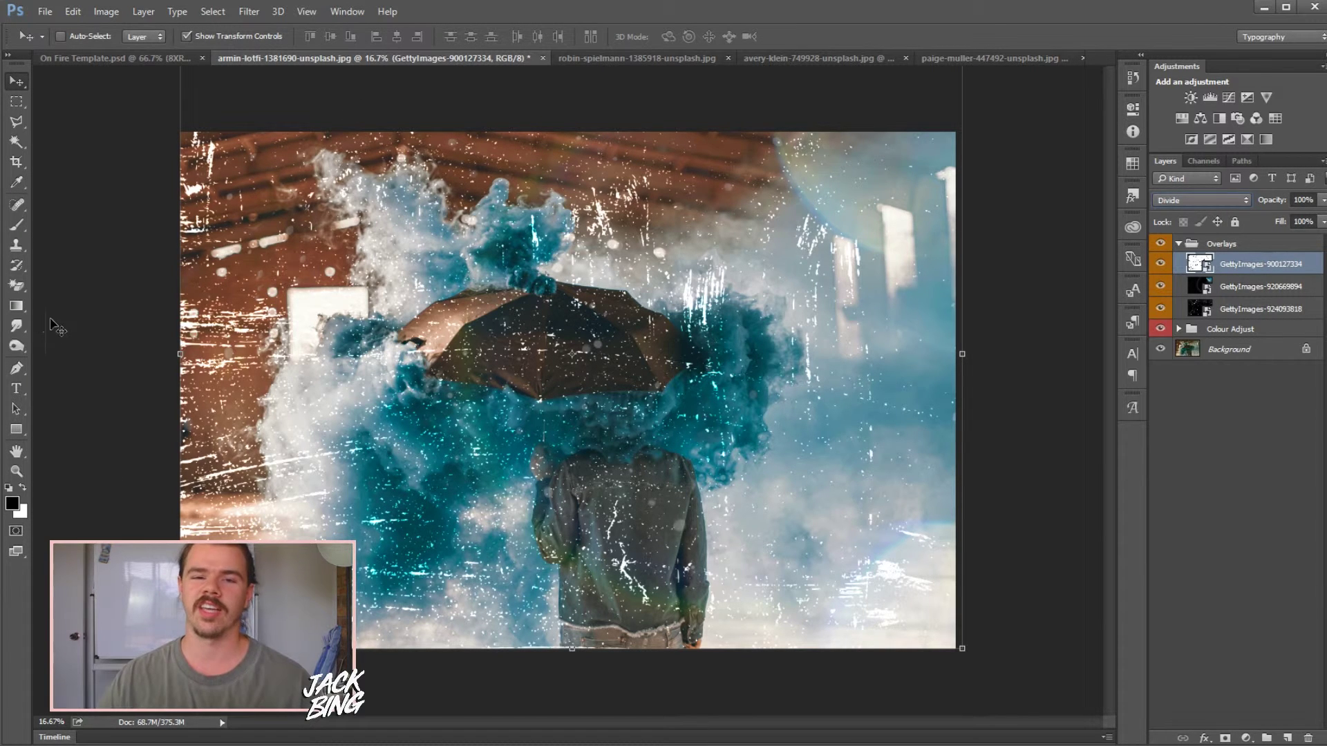
pyautogui.click(1323, 200)
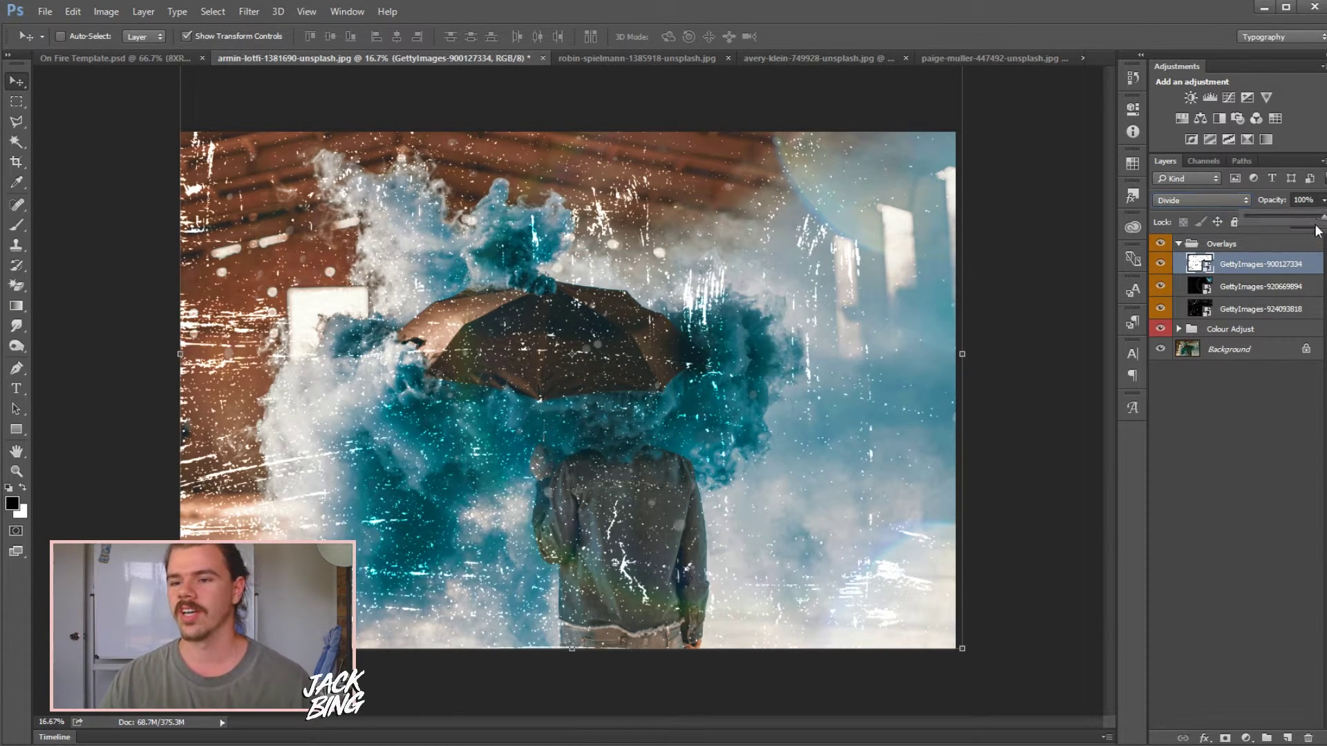
pyautogui.click(1255, 215)
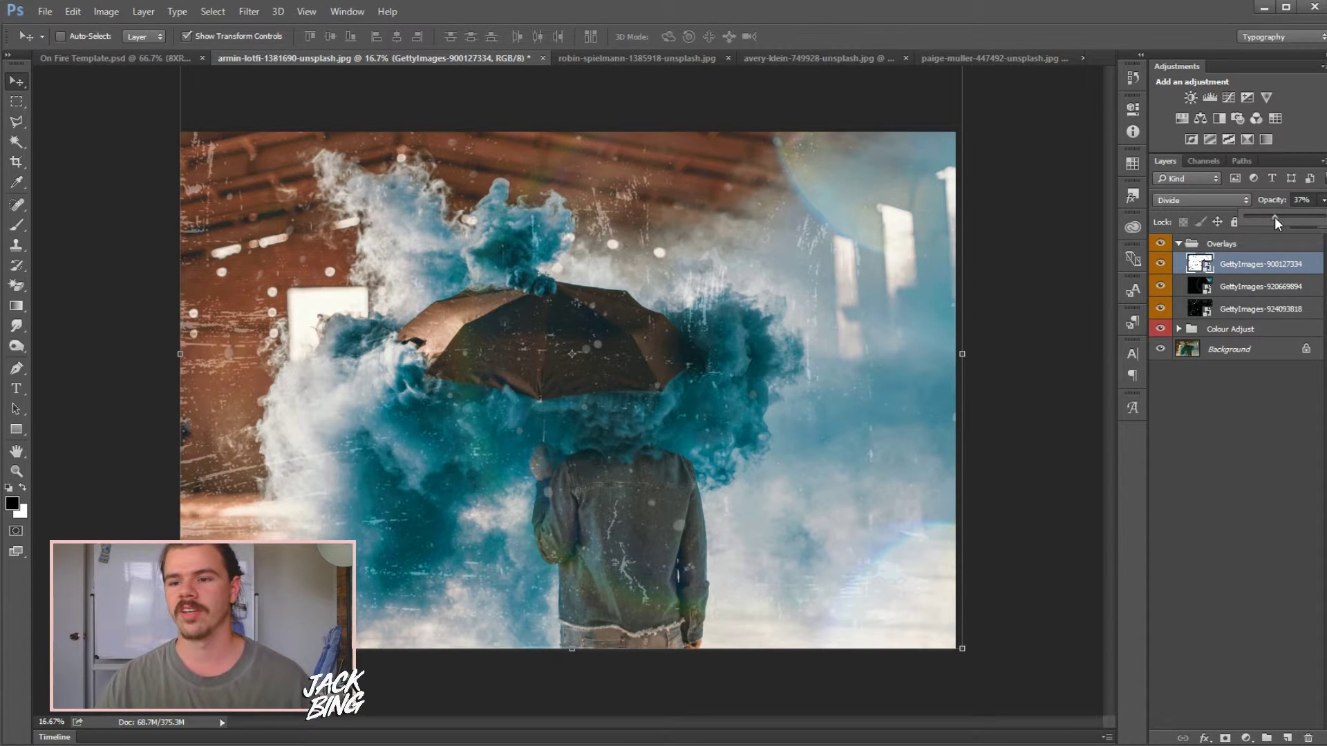
# Collapse the Overlays group and compare the photo with the Overlays and Colour Adjust groups hidden and shown
pyautogui.click(1182, 247)
pyautogui.click(1178, 244)
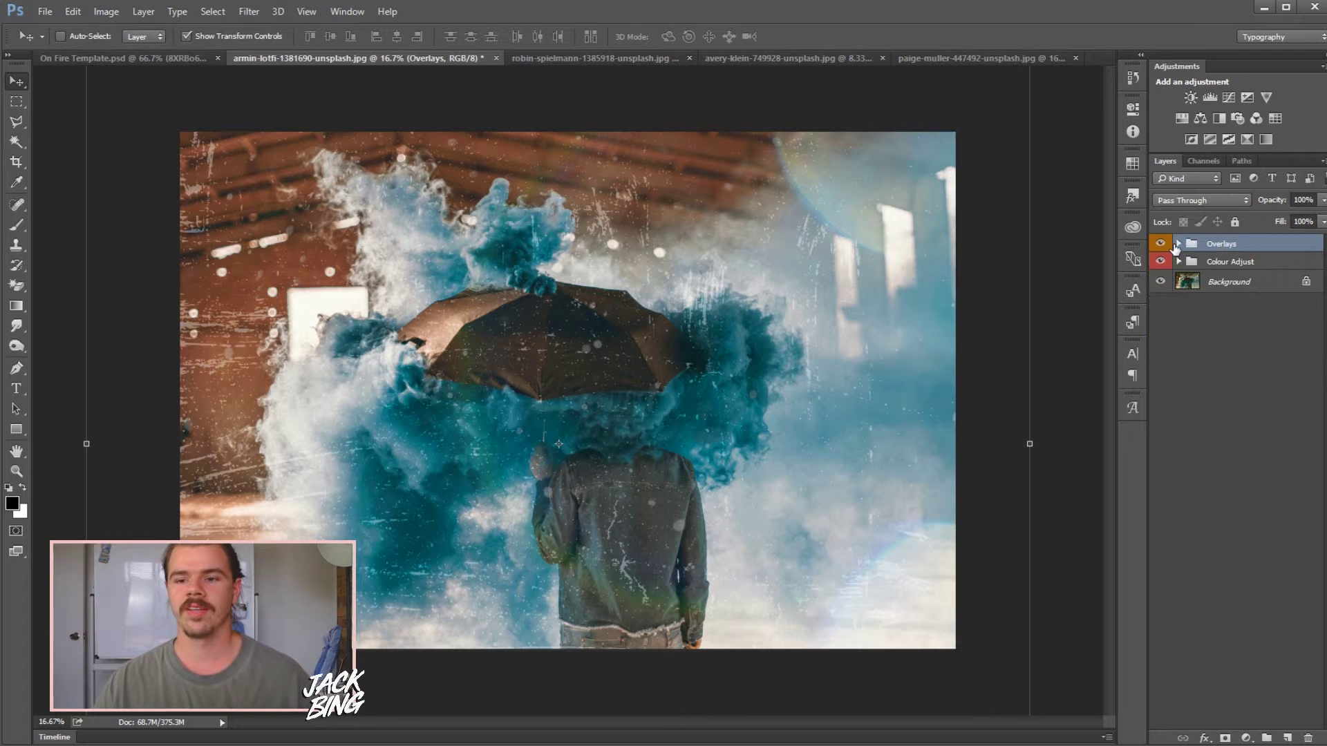
pyautogui.click(1160, 243)
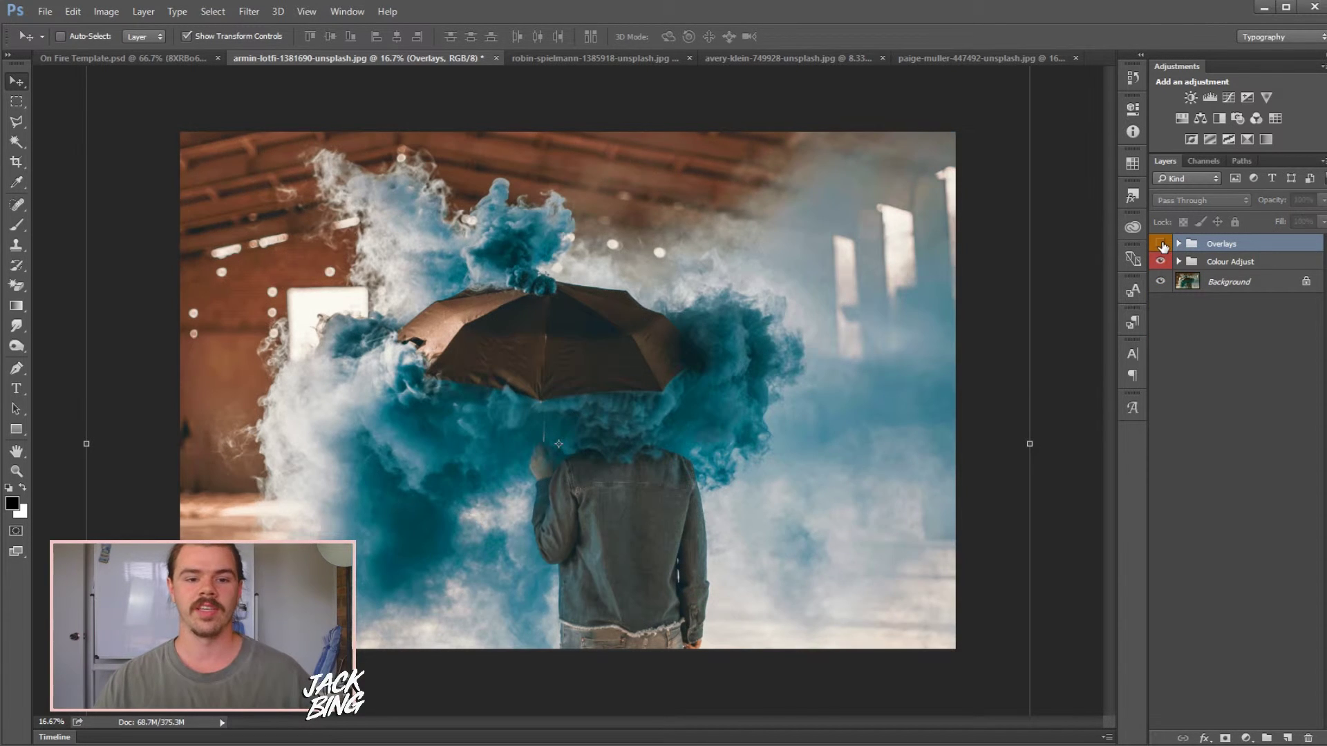
pyautogui.click(1160, 262)
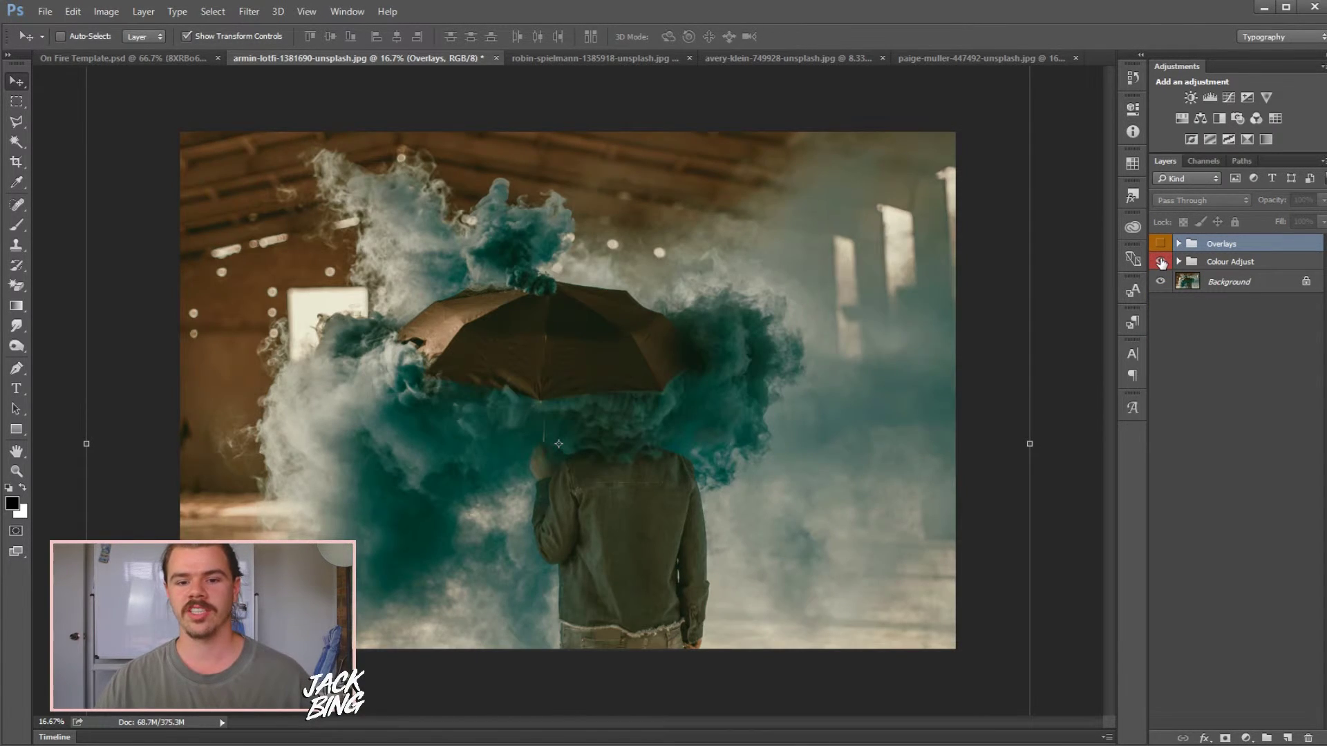
pyautogui.click(1160, 262)
pyautogui.click(1161, 243)
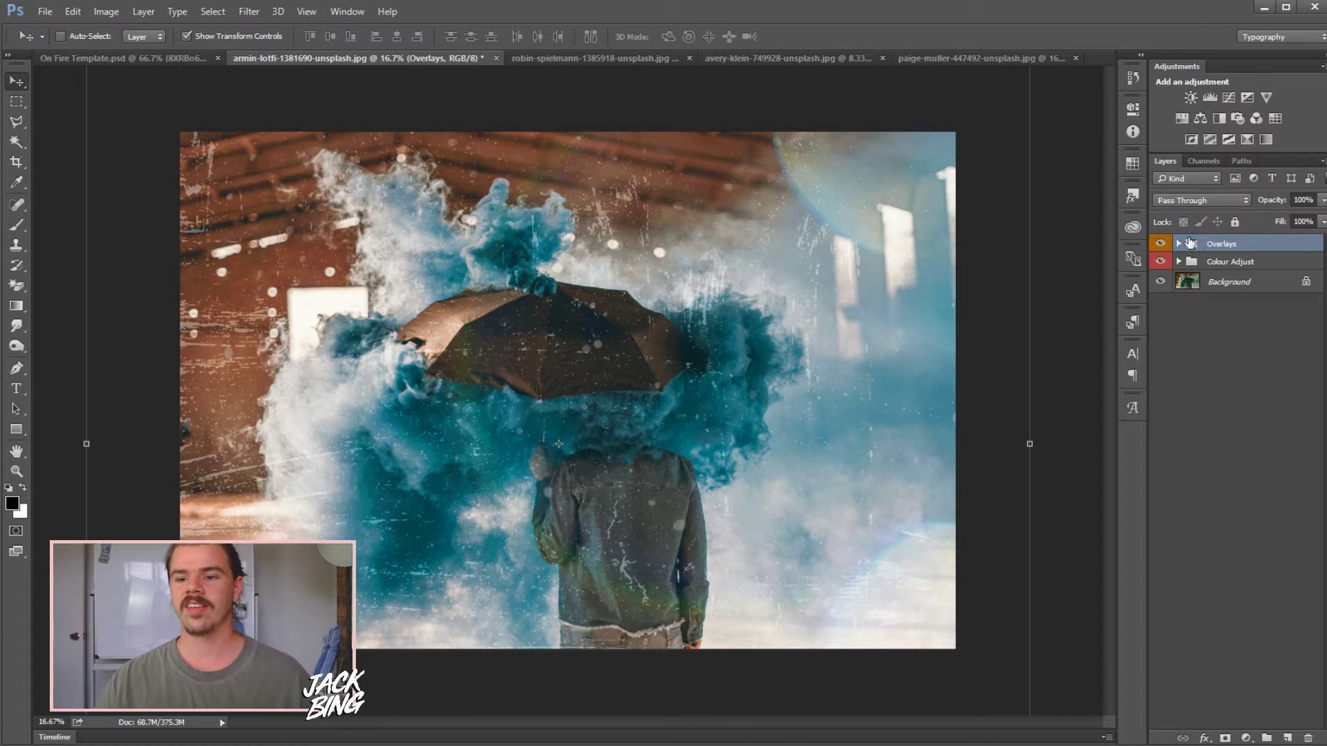
# Expand the Overlays group and hide the GettyImages-900127334 scratch overlay
pyautogui.click(1179, 244)
pyautogui.click(1161, 264)
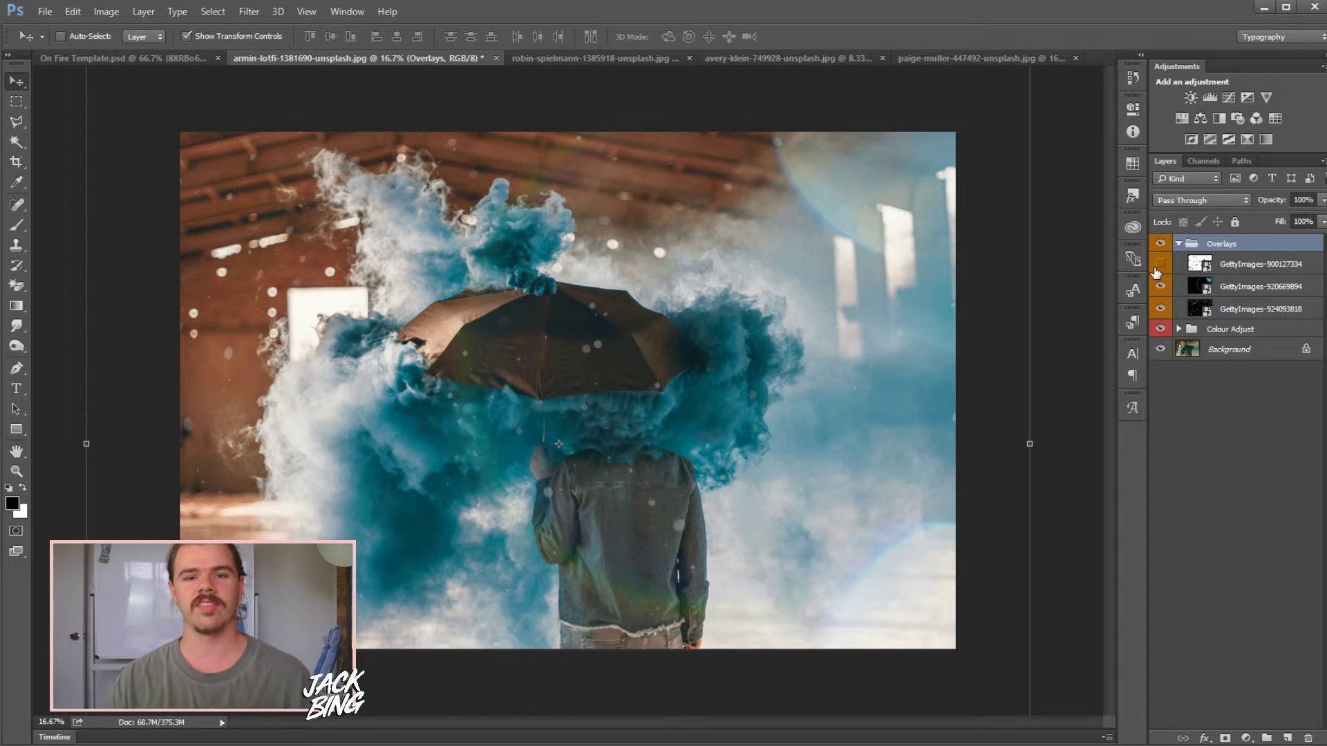
# In the lantern alley photo document, show the GettyImages-931409022 light leak overlay and position its pink glow along the photo's right side
pyautogui.click(556, 59)
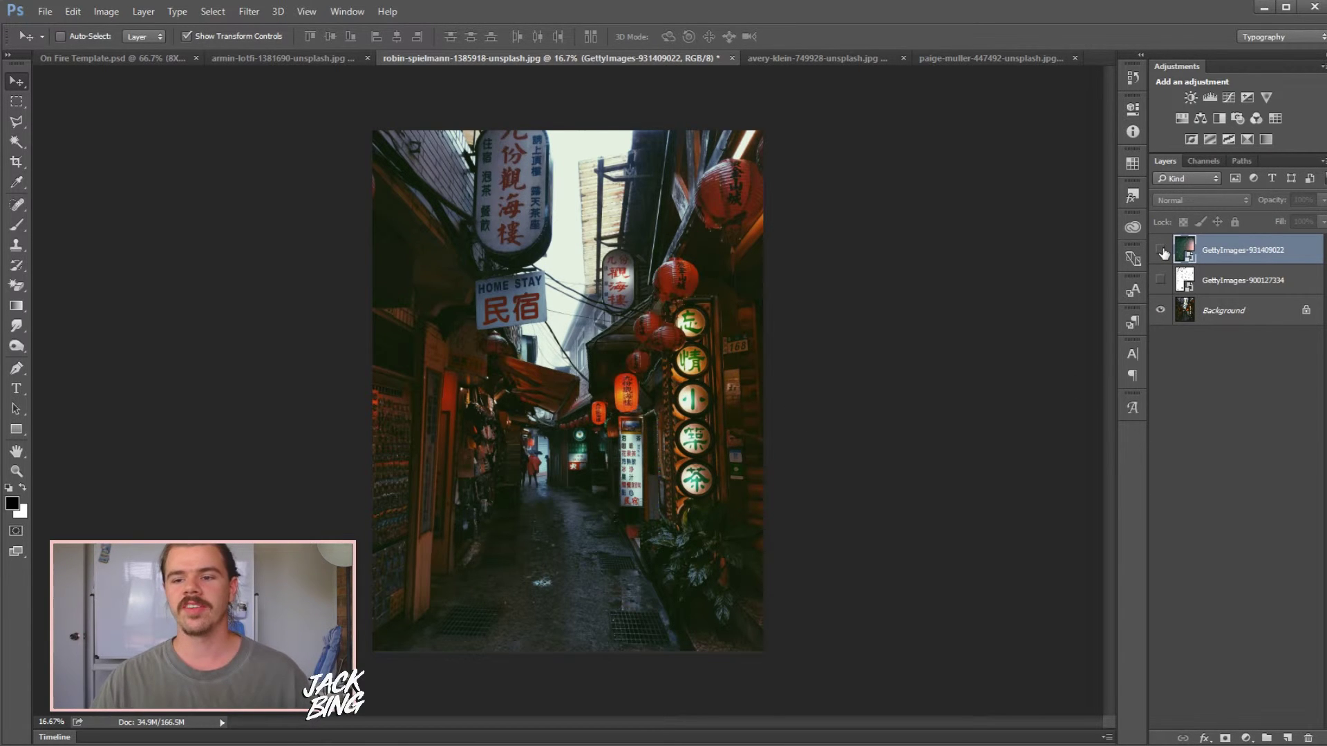
pyautogui.click(1160, 250)
pyautogui.moveTo(556, 471); pyautogui.dragTo(610, 469)
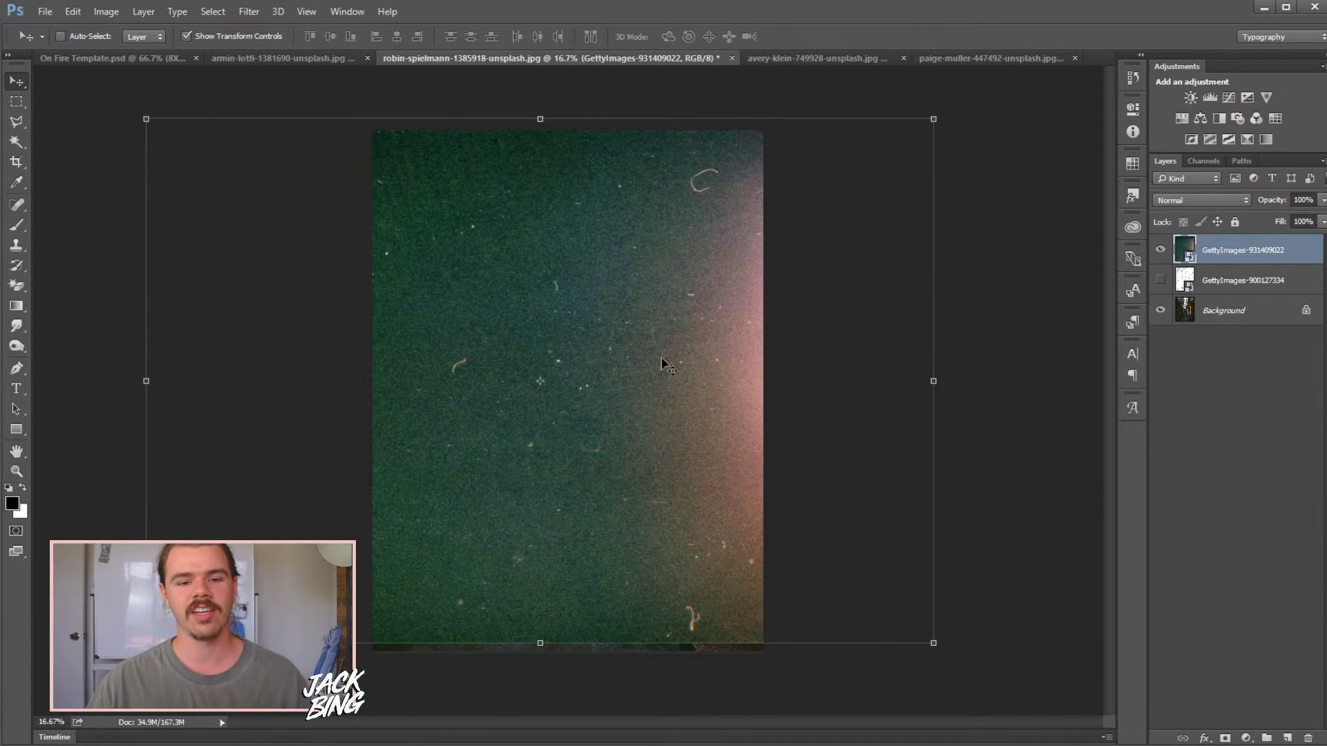
pyautogui.moveTo(648, 300); pyautogui.dragTo(432, 315)
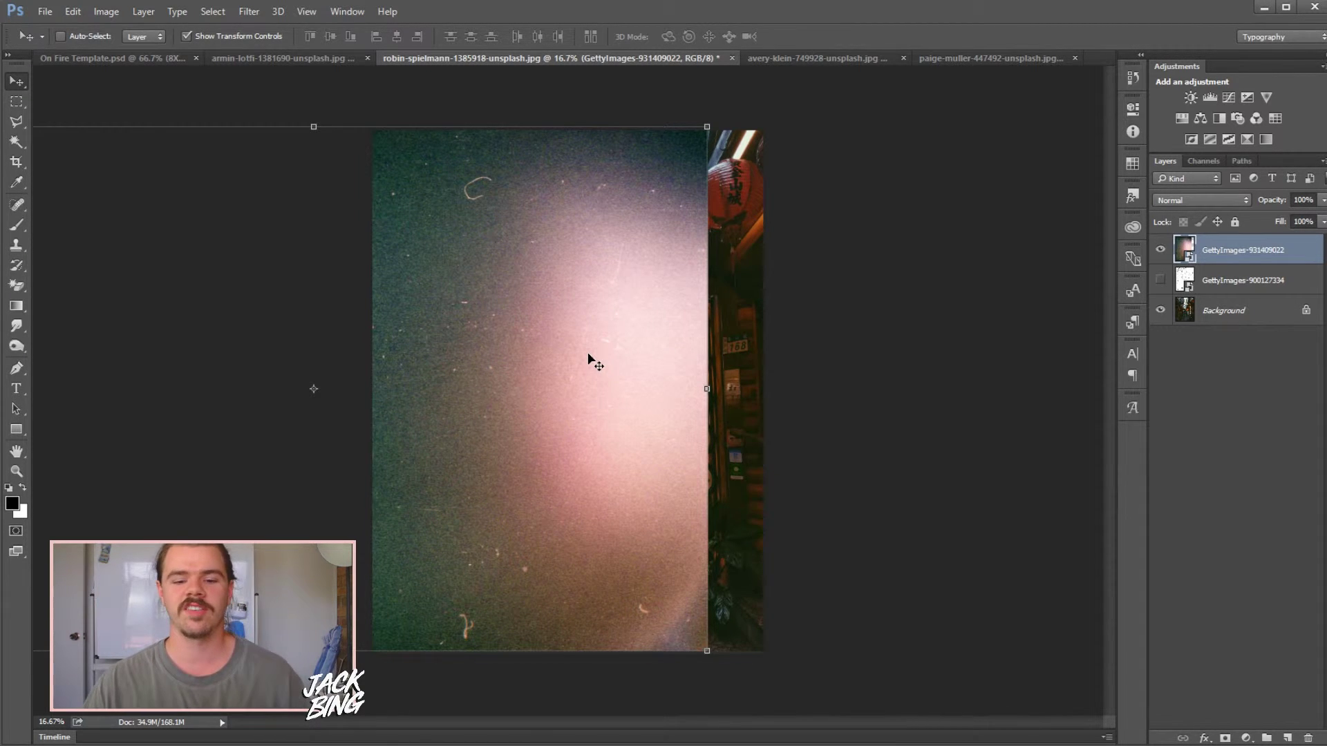
pyautogui.moveTo(588, 351); pyautogui.dragTo(689, 358)
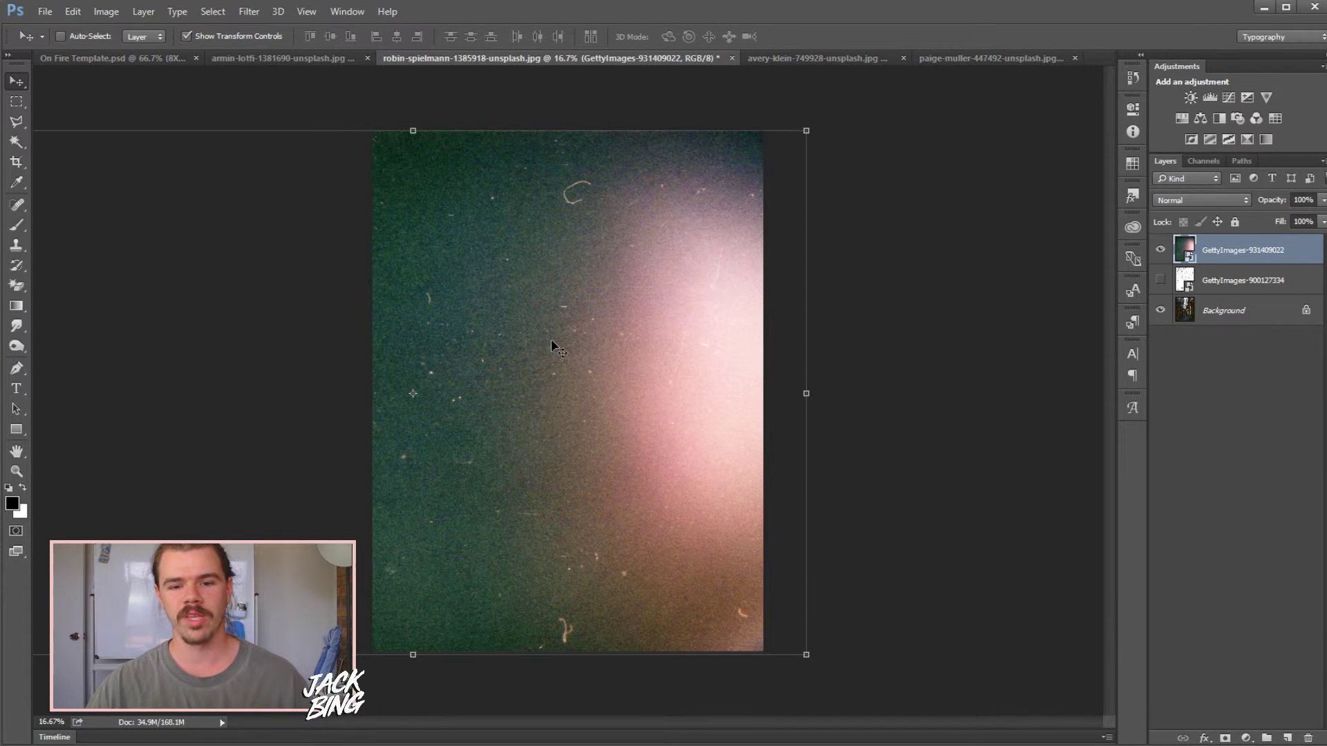
pyautogui.moveTo(537, 252)
pyautogui.mouseDown()
pyautogui.moveTo(594, 251)
pyautogui.moveTo(553, 242)
pyautogui.mouseUp()
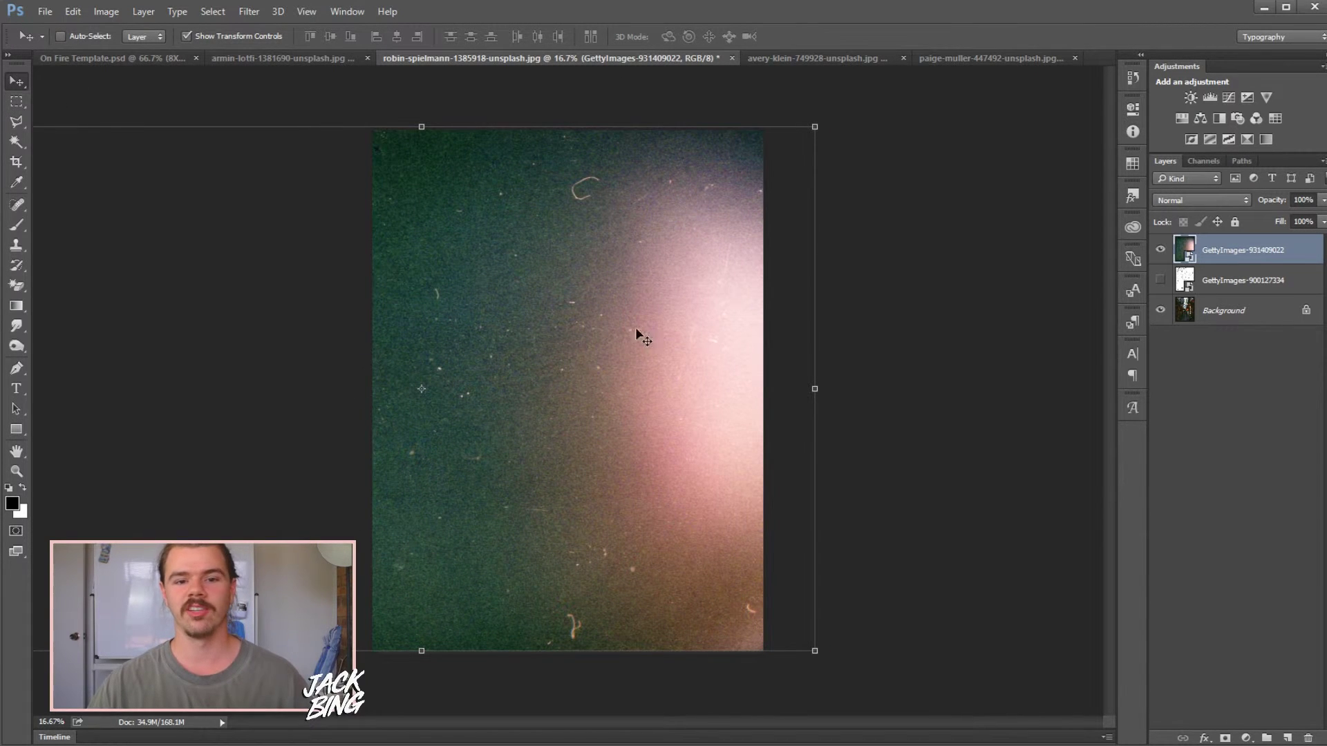
# Try the light leak overlay at 31% opacity in Normal mode, then restore it to 100%
pyautogui.click(1321, 200)
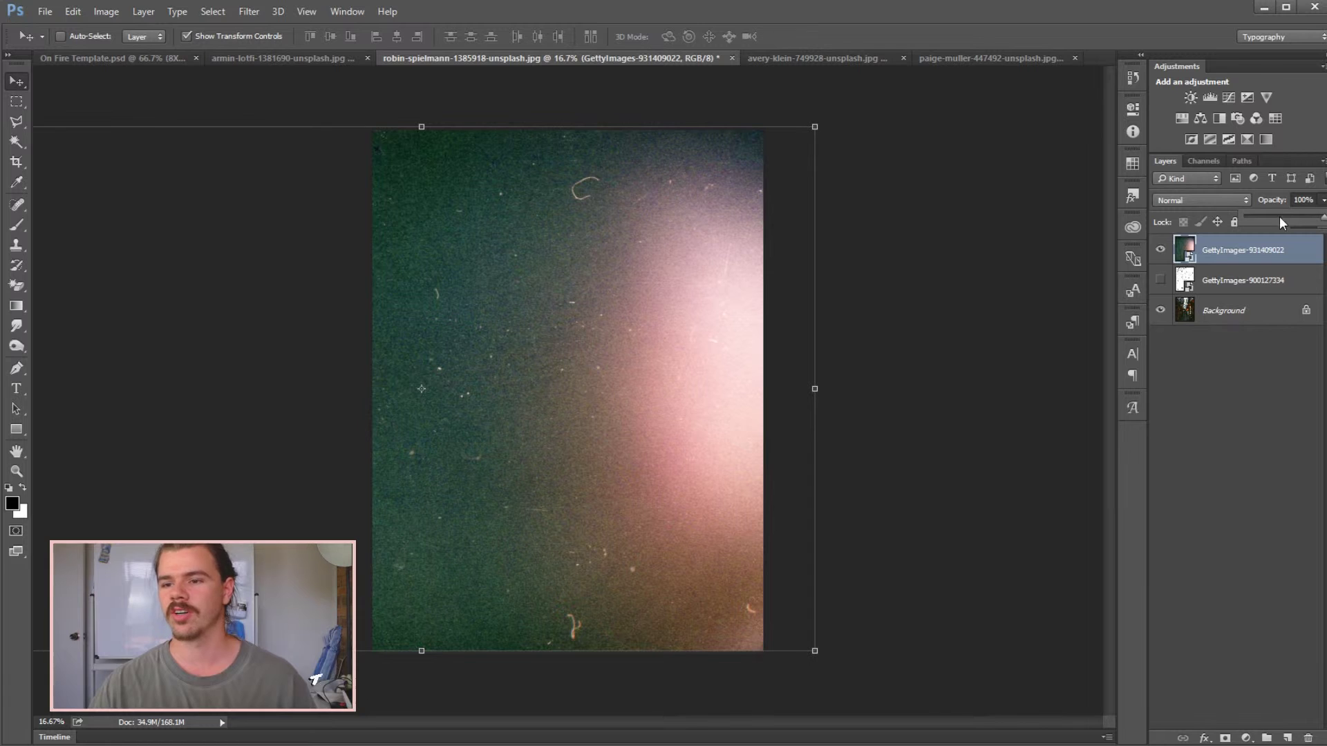
pyautogui.moveTo(1279, 217); pyautogui.dragTo(1262, 217)
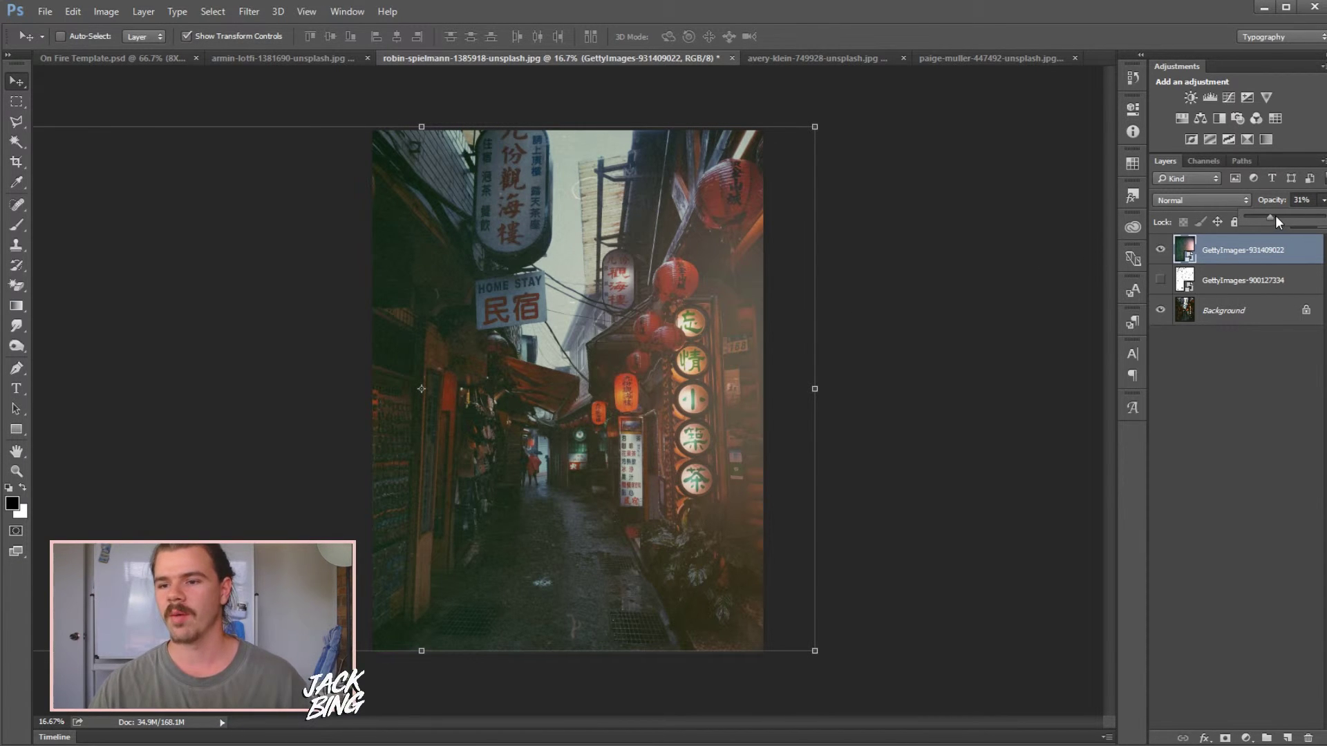
pyautogui.moveTo(1270, 217); pyautogui.dragTo(1323, 217)
# Set the light leak overlay's blend mode to Lighten
pyautogui.click(1225, 201)
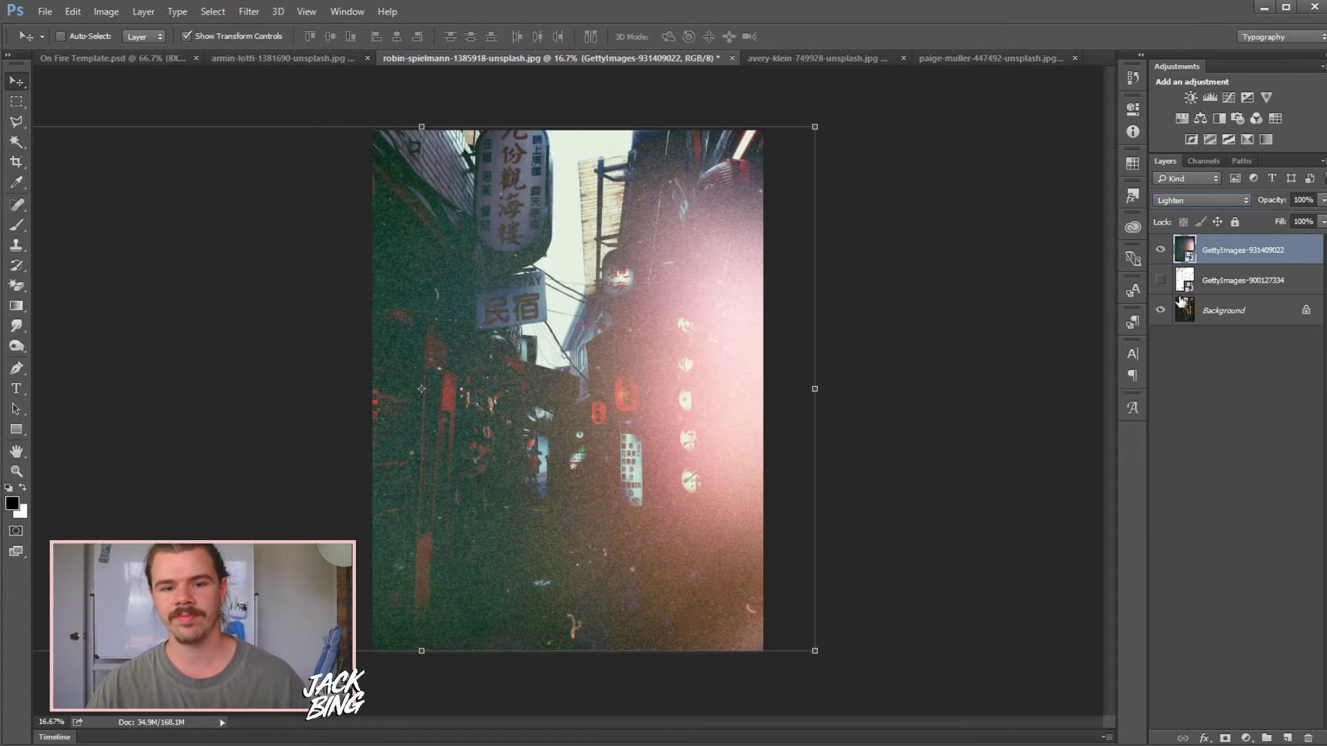
pyautogui.click(1168, 297)
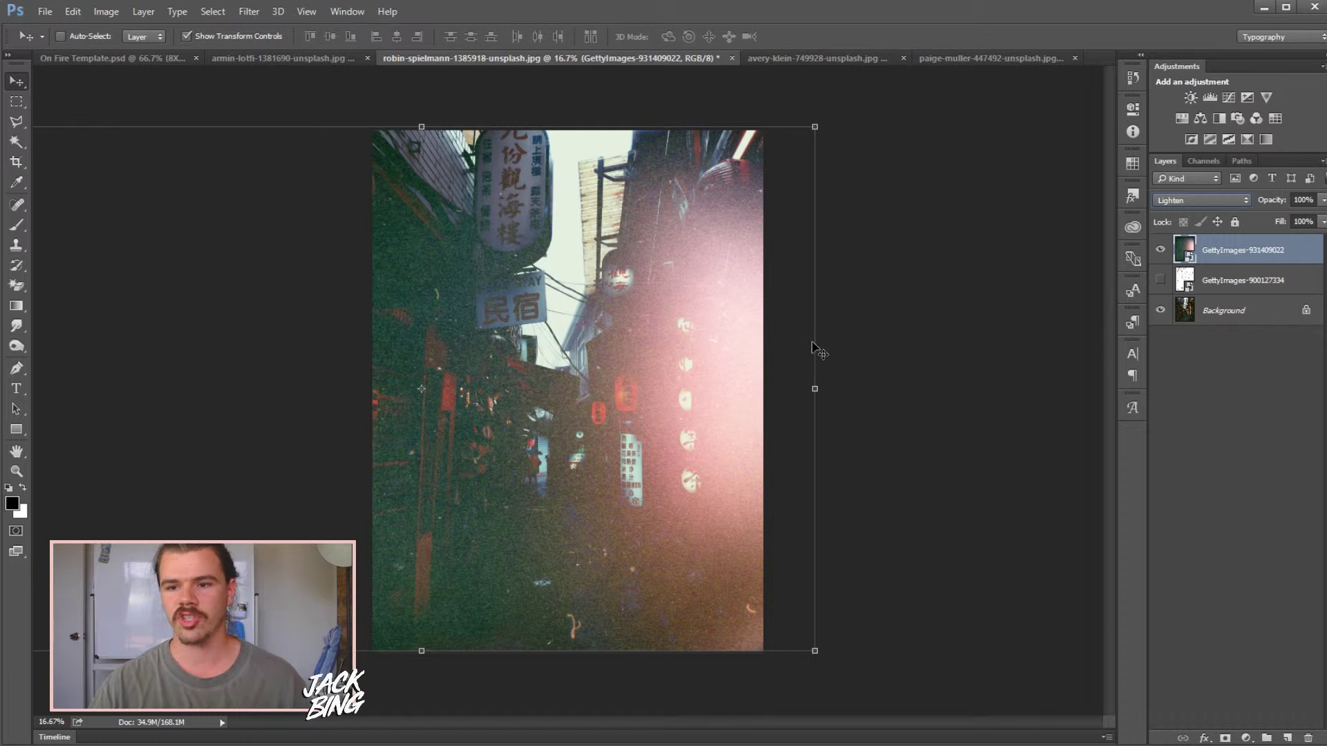
# Step the light leak overlay through other blend modes, including Linear Dodge (Add) and Soft Light, and return it to Lighten
pyautogui.hotkey('shift', '+')
pyautogui.hotkey('shift', '+')
pyautogui.hotkey('shift', '+')
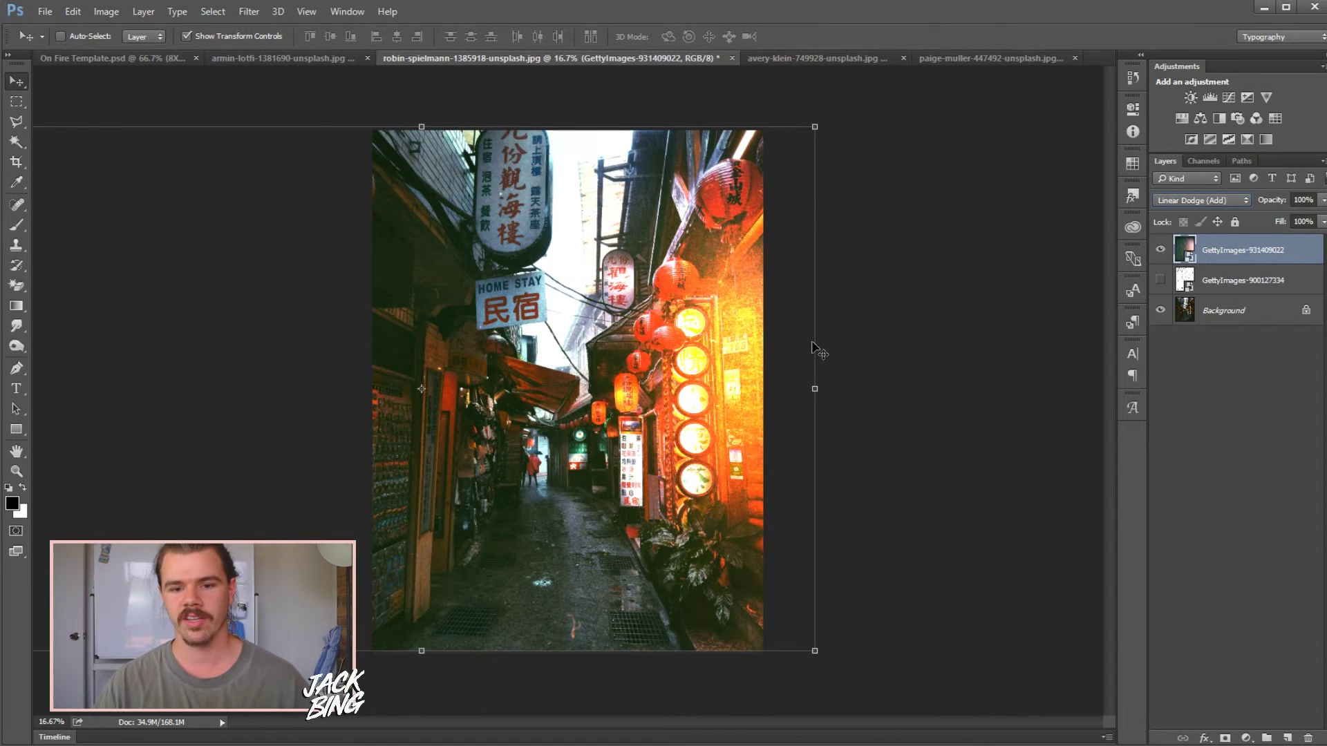
pyautogui.hotkey('shift', '+')
pyautogui.hotkey('shift', '-')
pyautogui.hotkey('shift', '-')
pyautogui.hotkey('shift', '-')
pyautogui.hotkey('shift', '-')
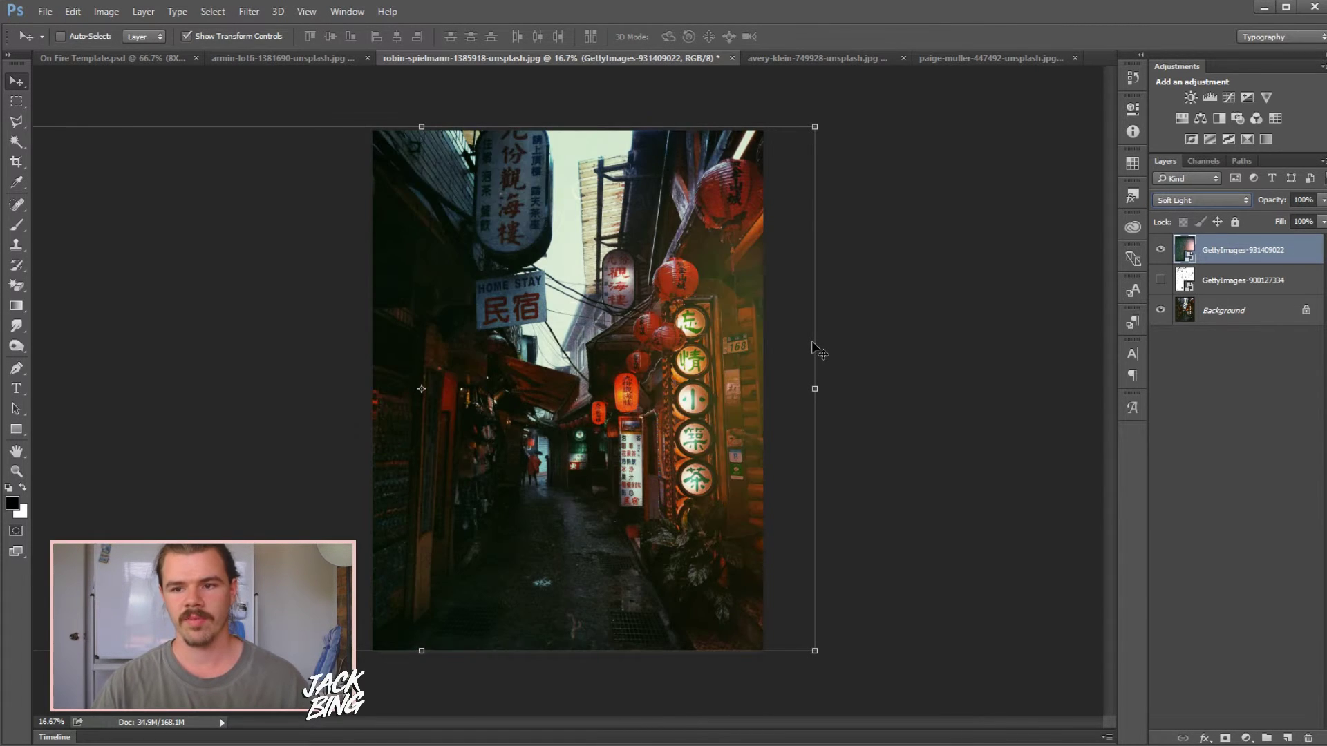
pyautogui.hotkey('shift', '-')
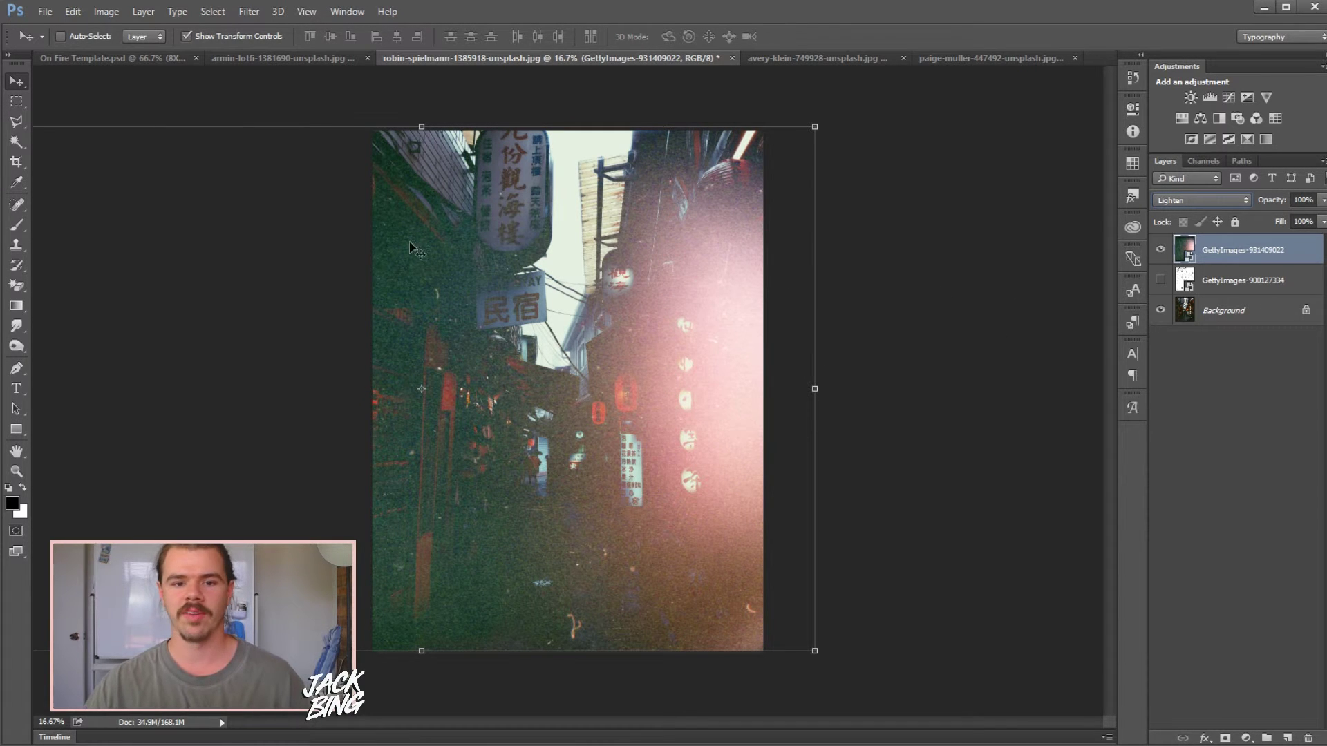
# Reduce the light leak overlay's opacity to 55%
pyautogui.click(1321, 200)
pyautogui.moveTo(1292, 211)
pyautogui.mouseDown()
pyautogui.moveTo(1245, 220)
pyautogui.moveTo(1288, 217)
pyautogui.mouseUp()
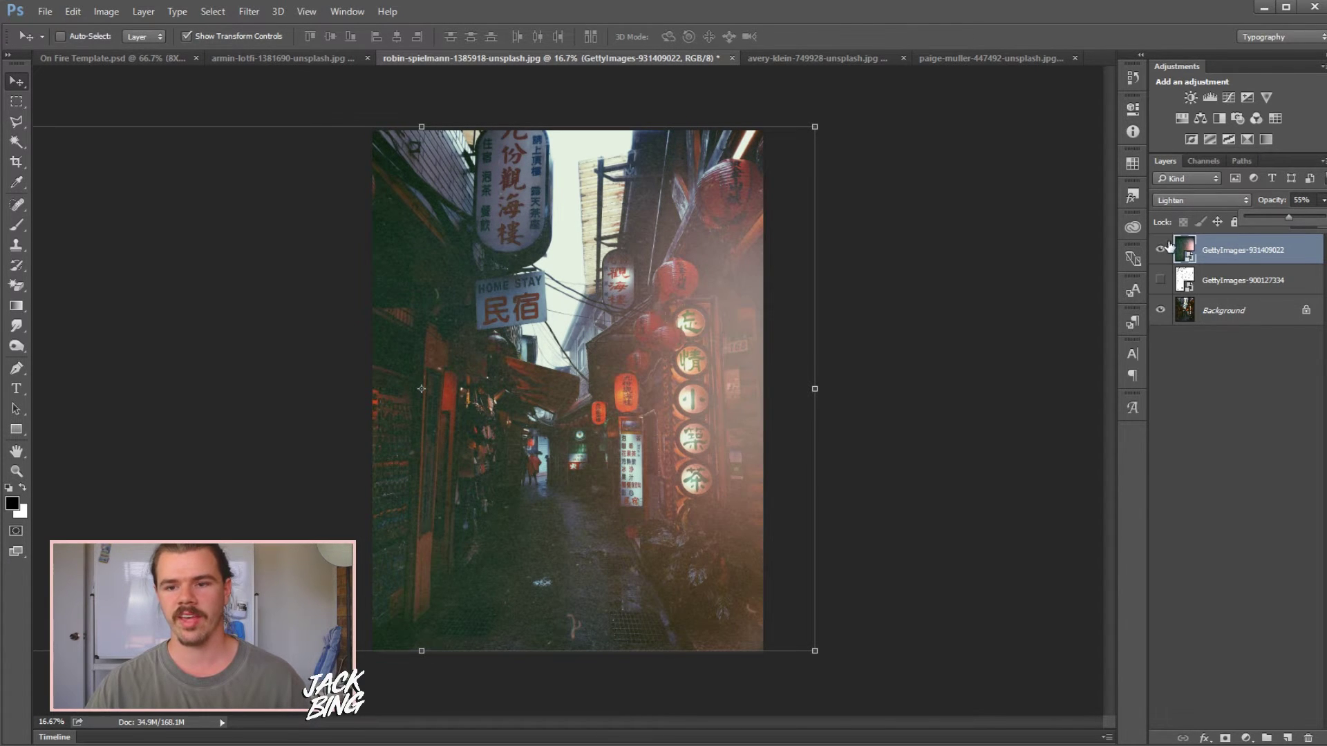
pyautogui.click(1321, 201)
# Move the light leak overlay slightly further right with the Move tool, keeping the whole photo covered
pyautogui.click(17, 102)
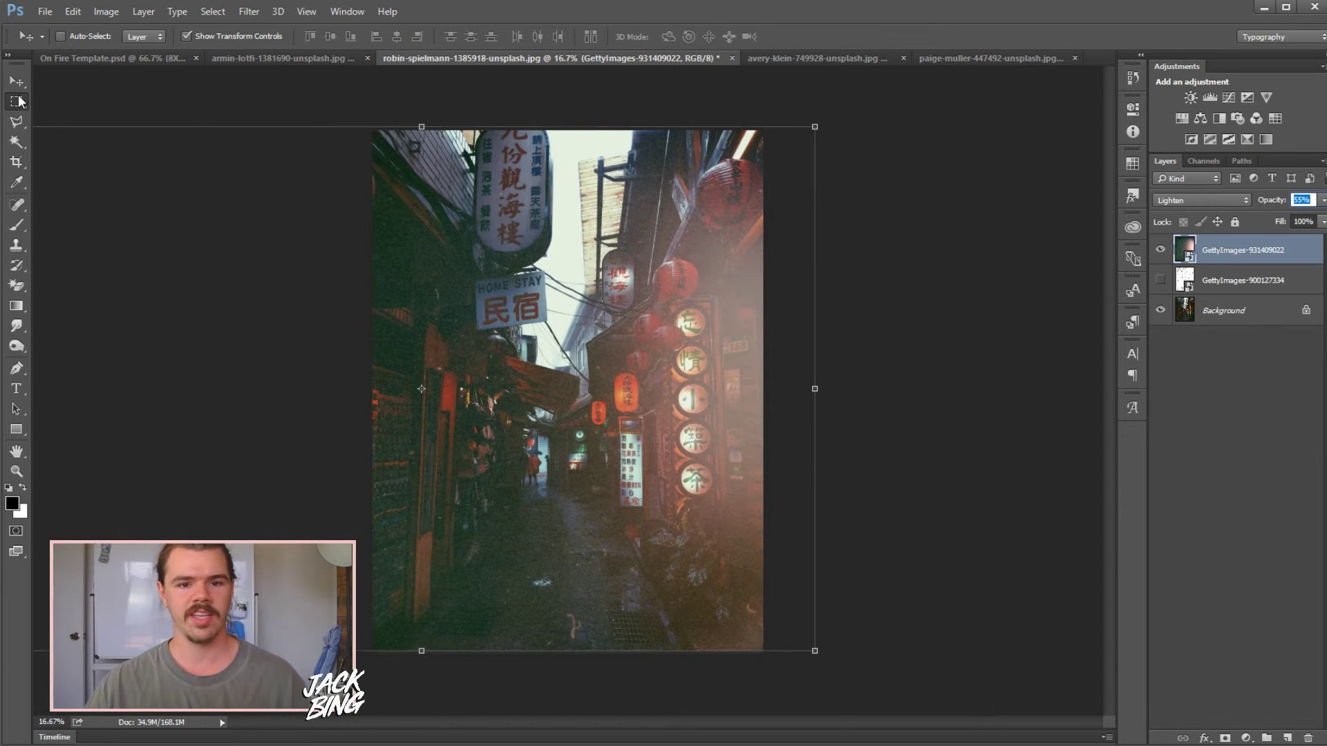
pyautogui.press('v')
pyautogui.moveTo(550, 217); pyautogui.dragTo(601, 220)
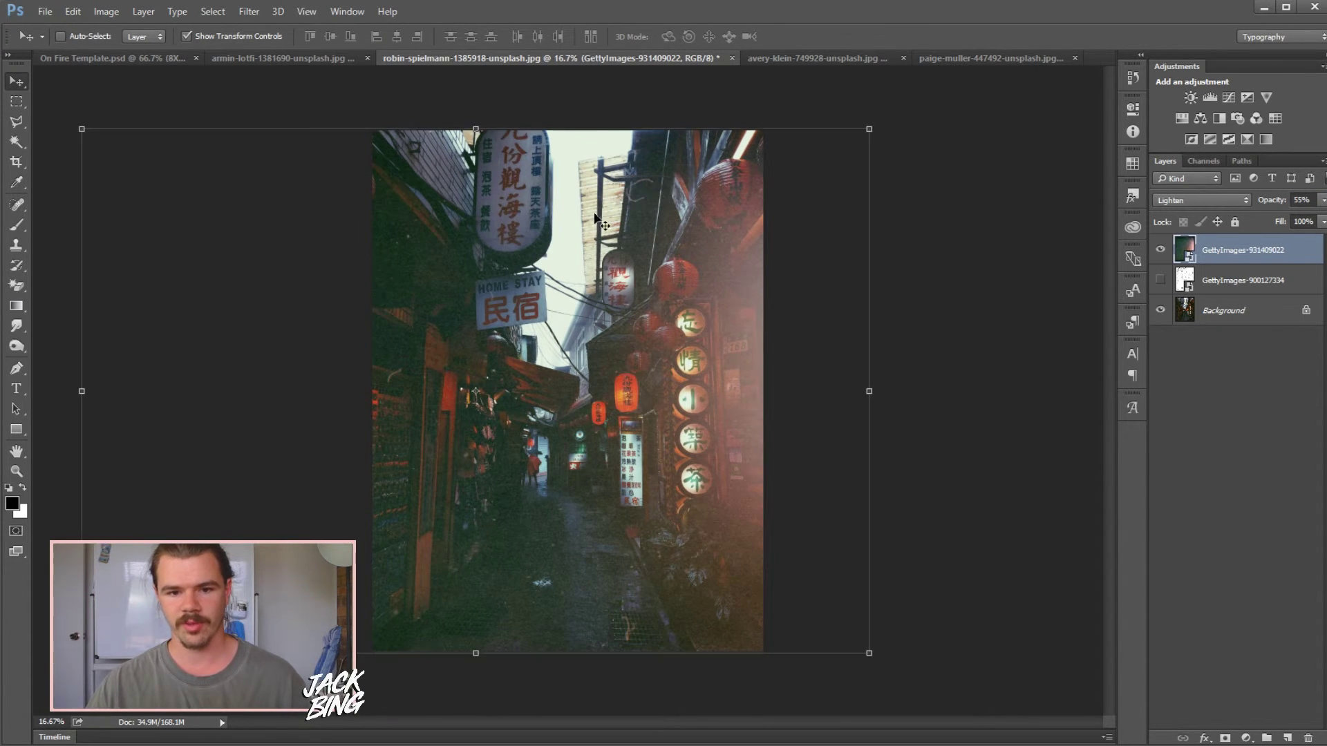
# Switch to the Rectangular Marquee tool and compare the alley photo with the light leak overlay hidden and shown
pyautogui.click(16, 102)
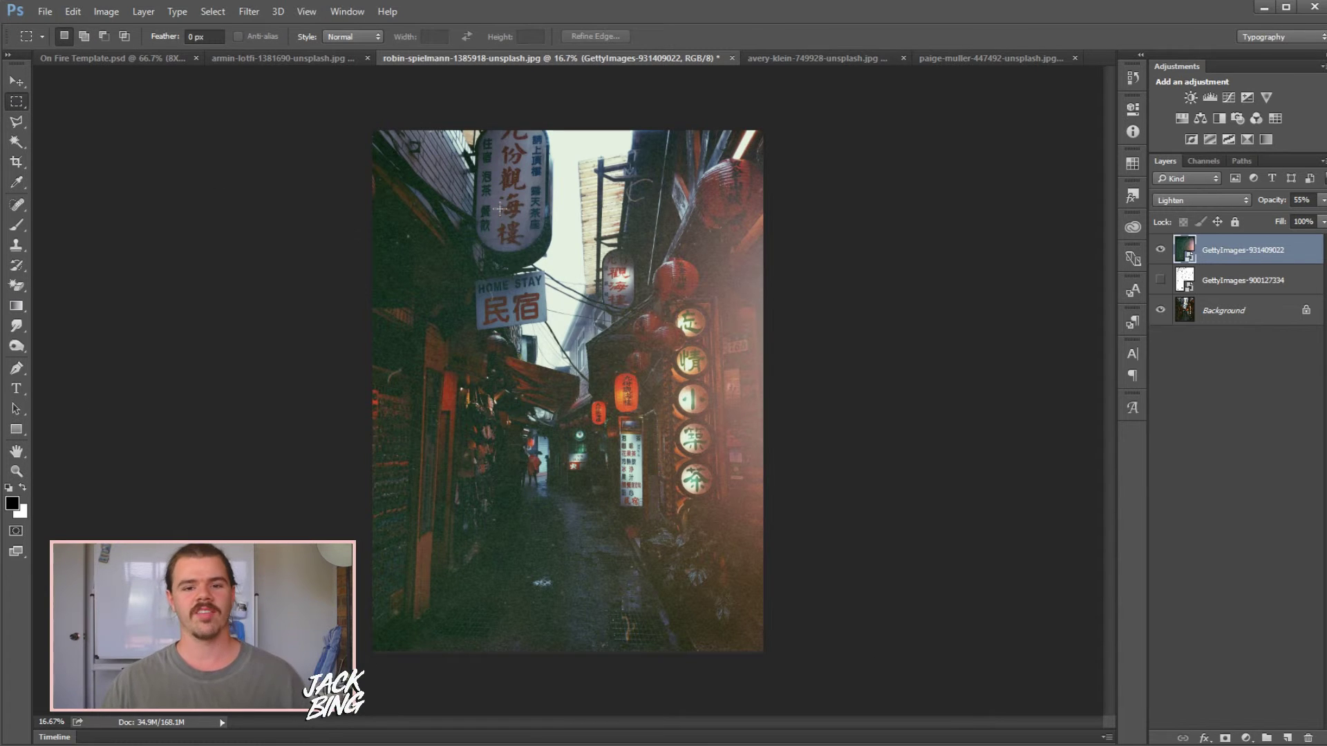
pyautogui.click(1160, 251)
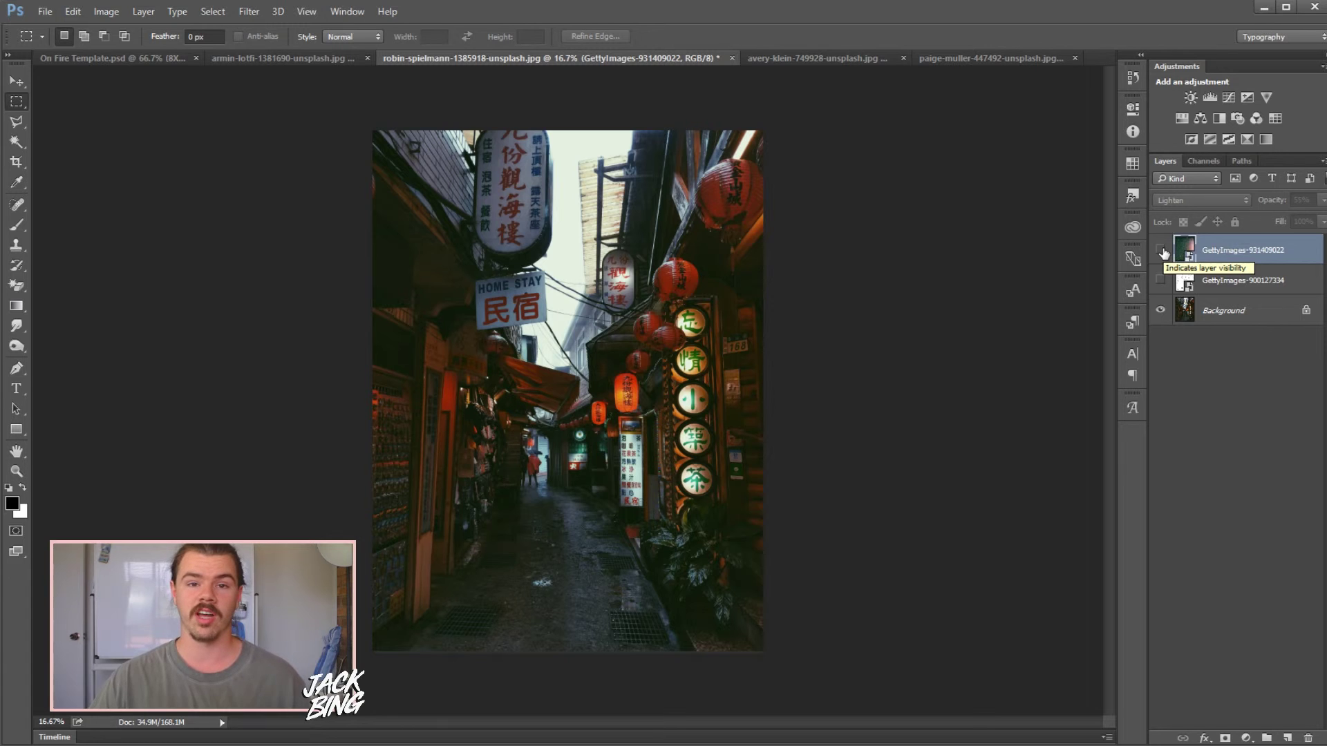
pyautogui.click(1160, 251)
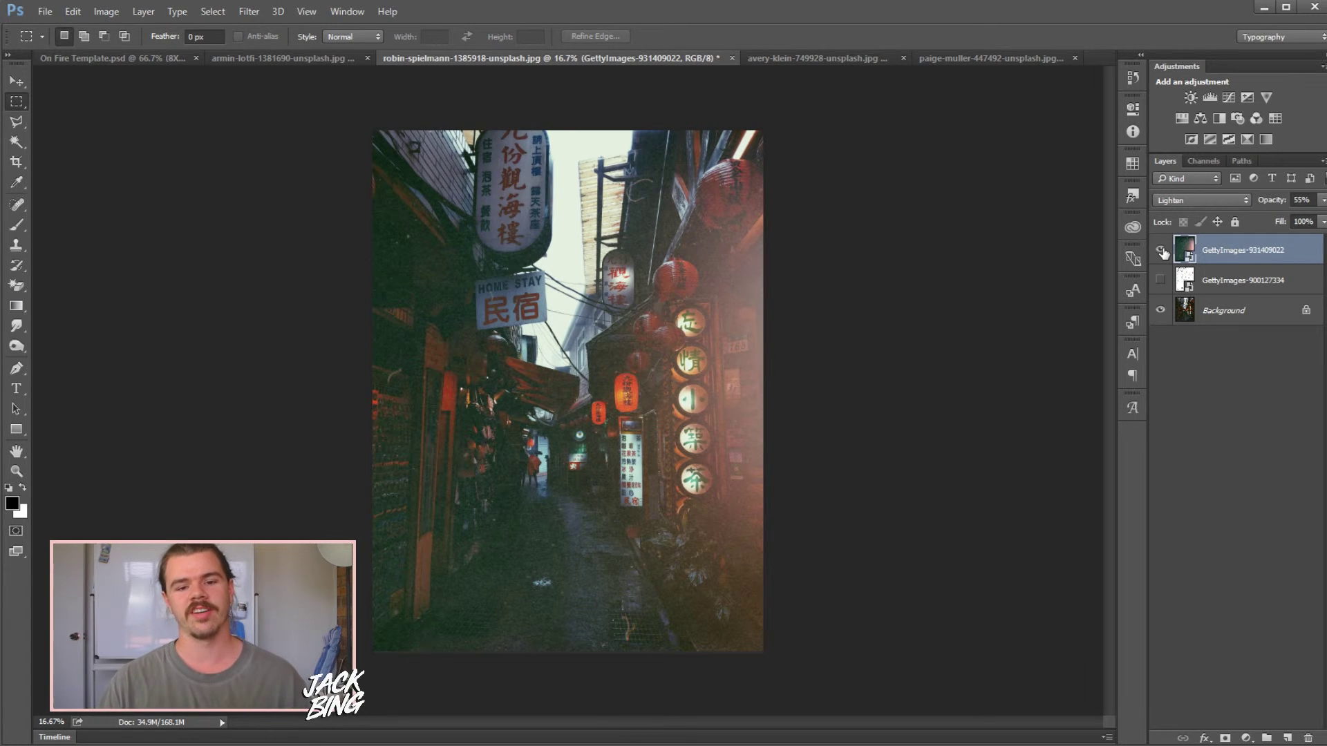